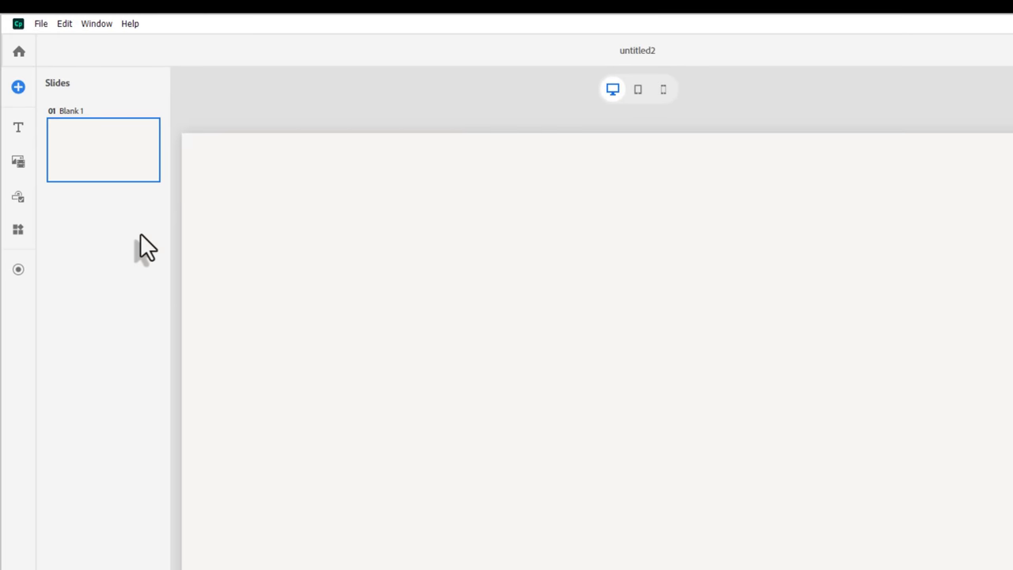
Insert a Click to Reveal widget with four cards, Title 01 to Title 04, onto the slide
left_click(18, 231)
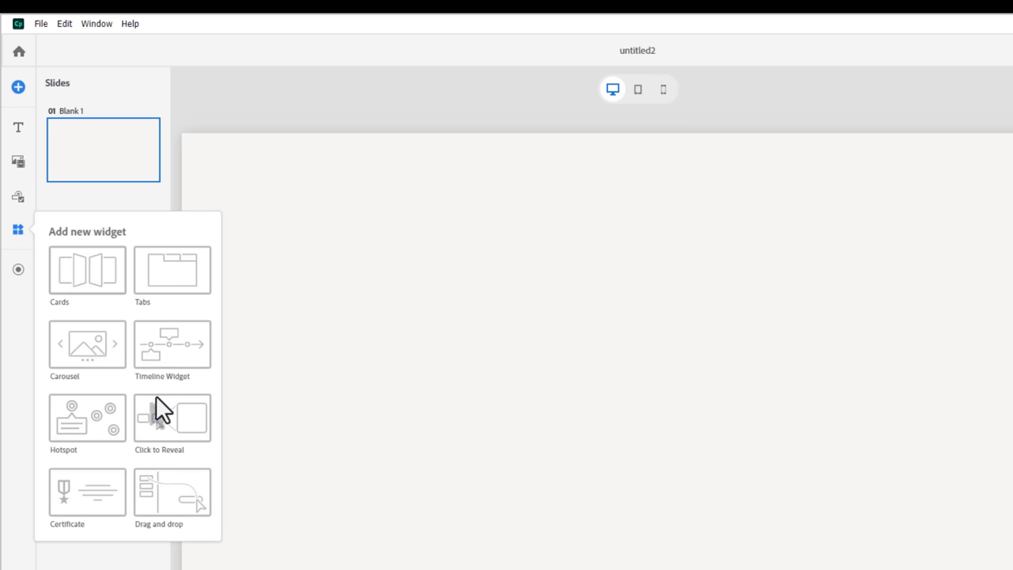
left_click(156, 419)
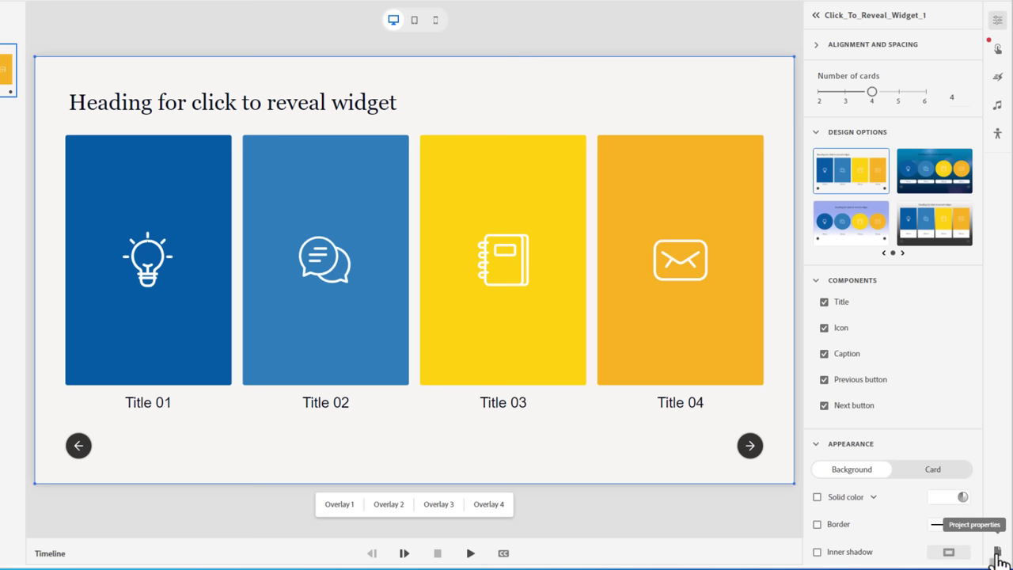
Change the Light theme's heading font from Georgia to Anton in the theme's Font Palette
left_click(998, 553)
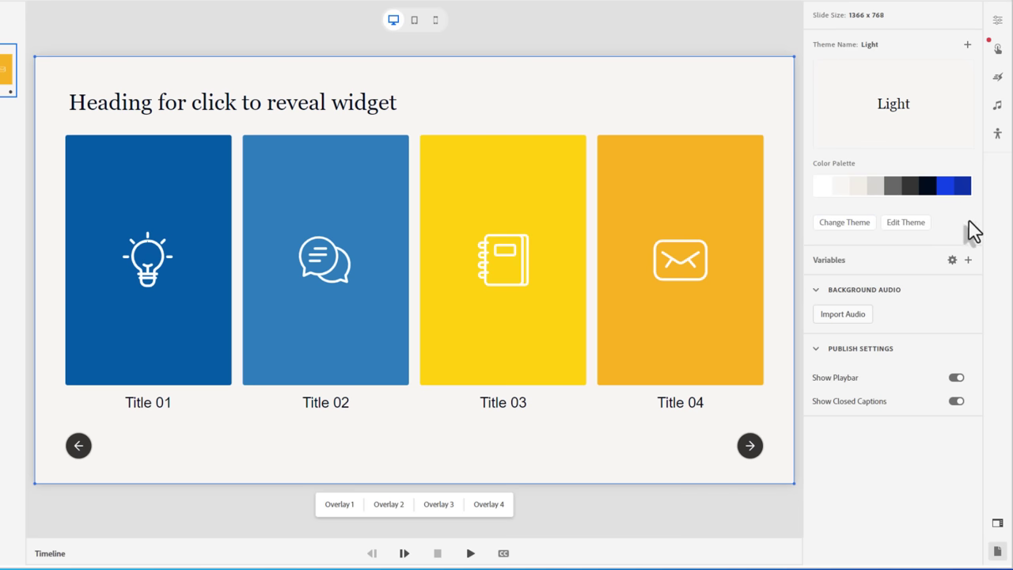
left_click(911, 225)
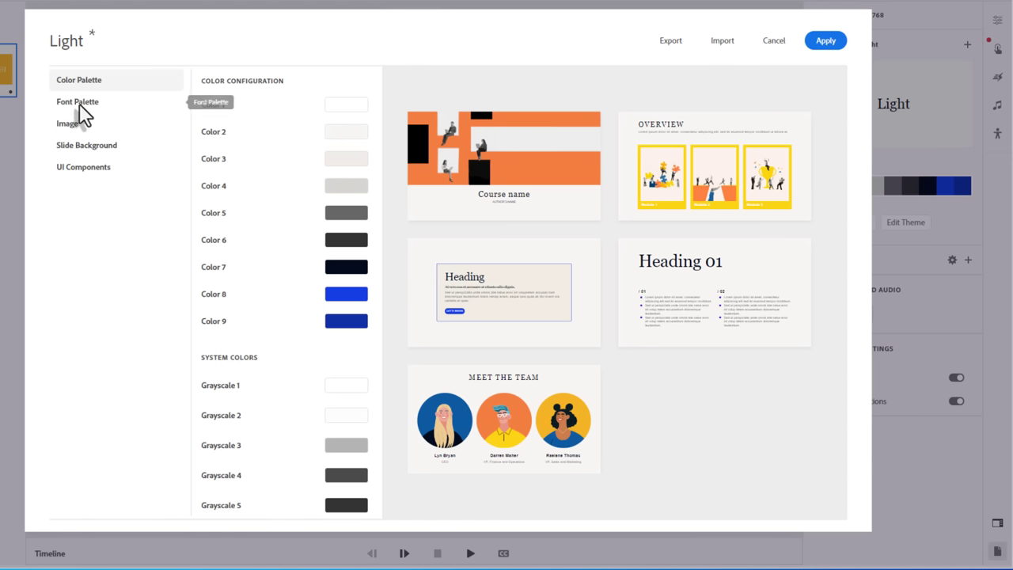
left_click(76, 101)
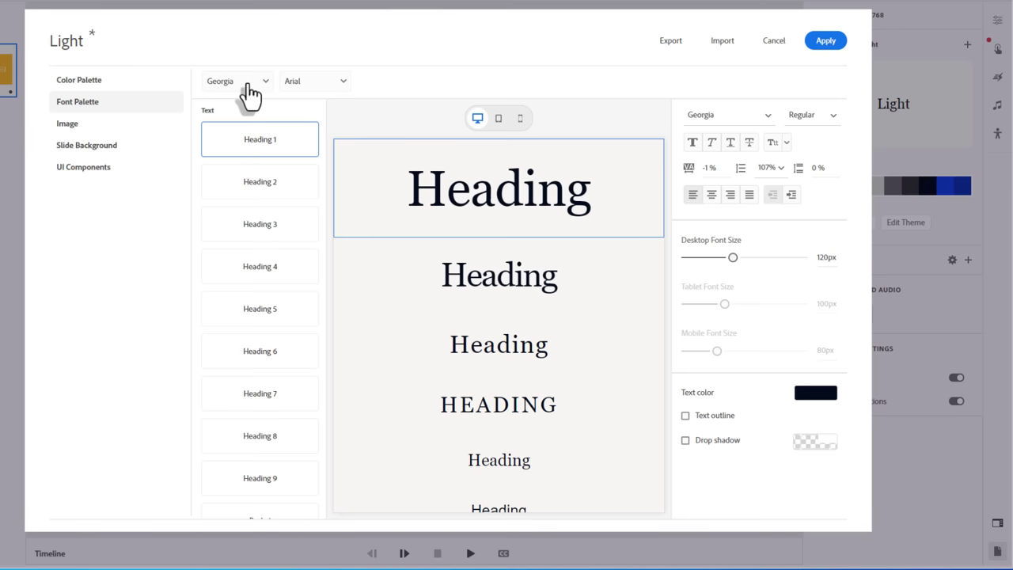
left_click(246, 82)
left_click(262, 81)
left_click(262, 81)
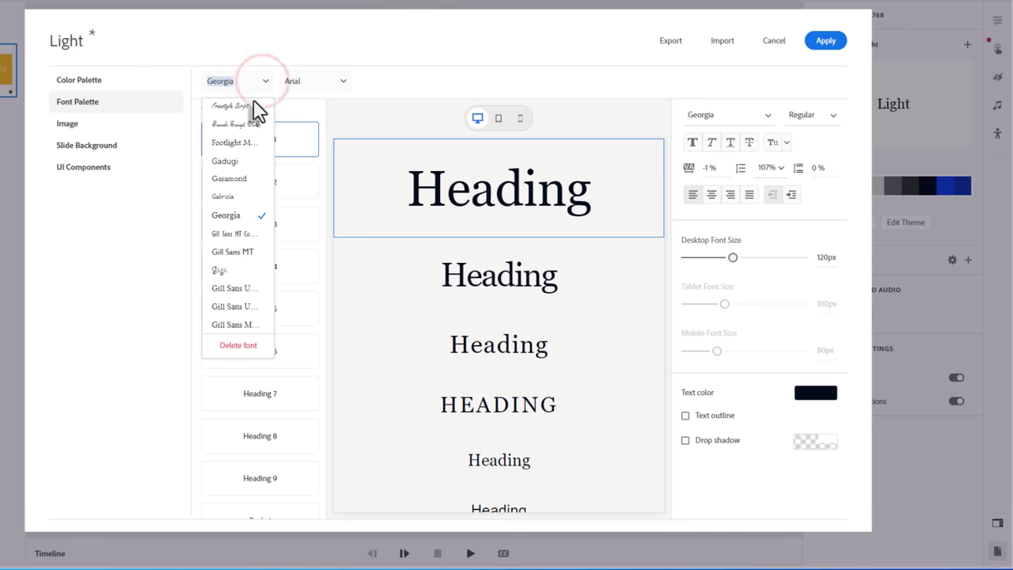
scroll(242, 147, "up", 3)
scroll(242, 147, "up", 10)
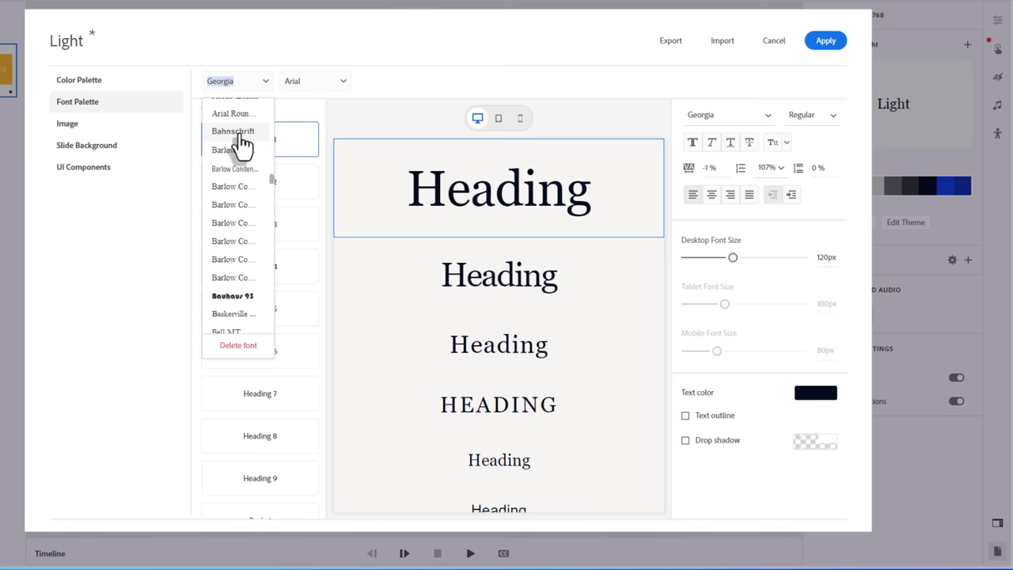
scroll(241, 146, "up", 10)
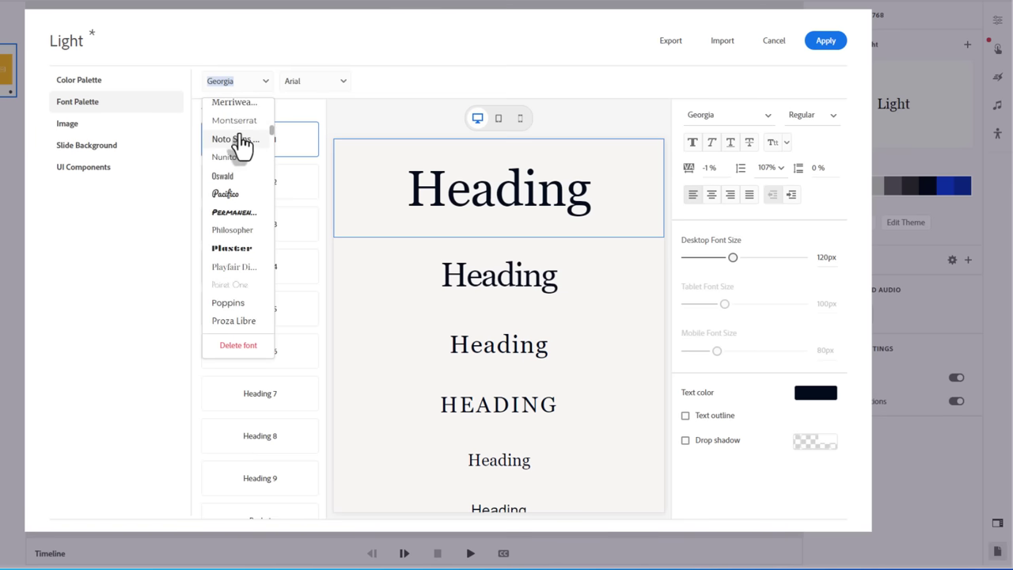
scroll(242, 146, "up", 6)
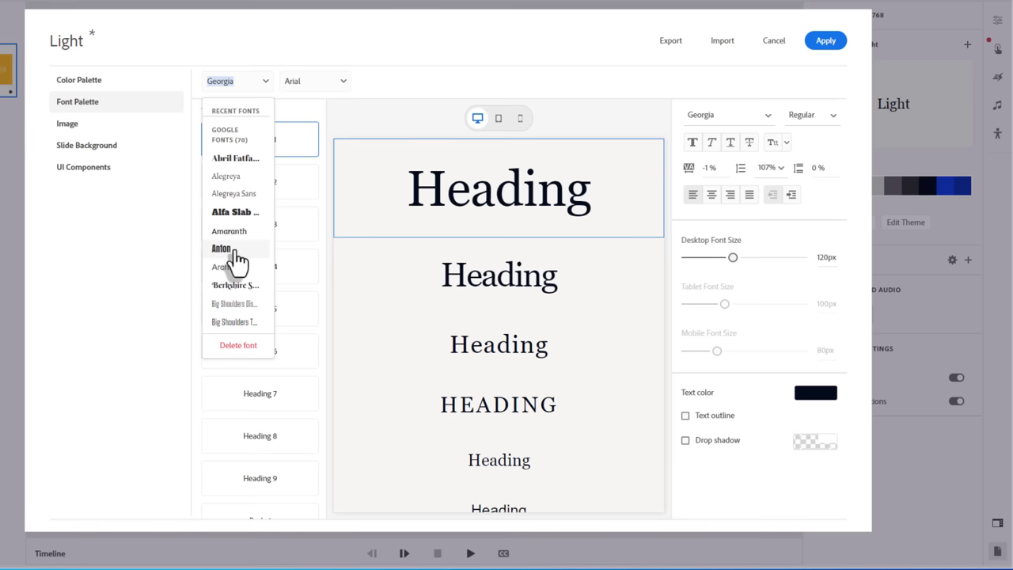
left_click(228, 251)
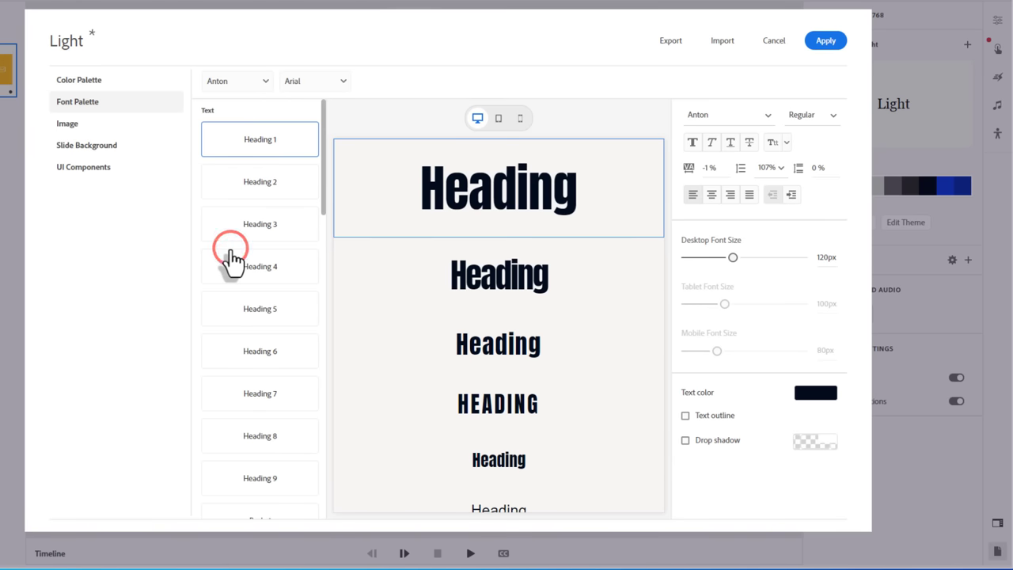
Apply the edited theme, retitle the slide heading 'Additional Hazards', and select the widget
left_click(825, 40)
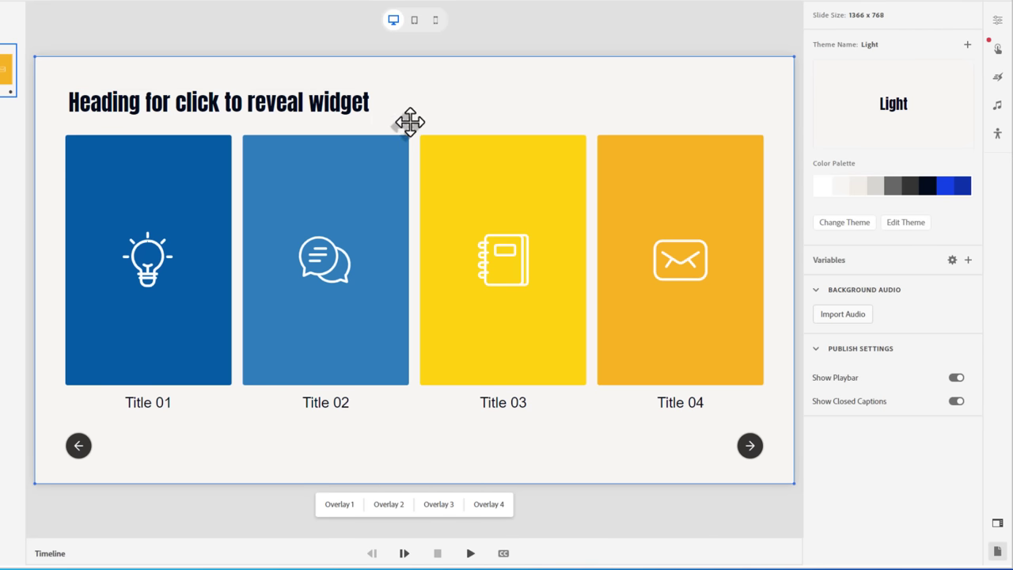
double_click(193, 107)
type("Additiona")
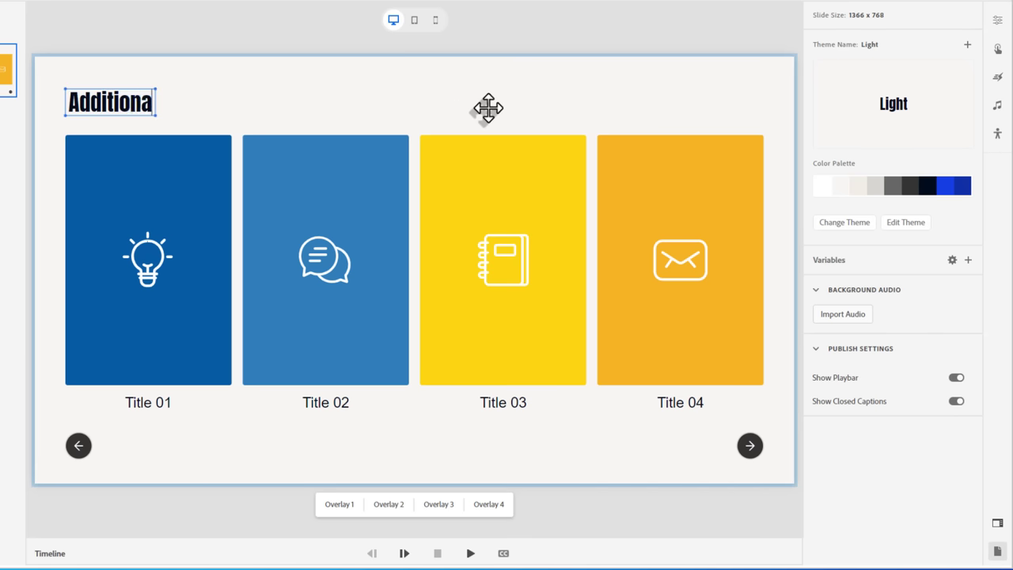
type("l Haz")
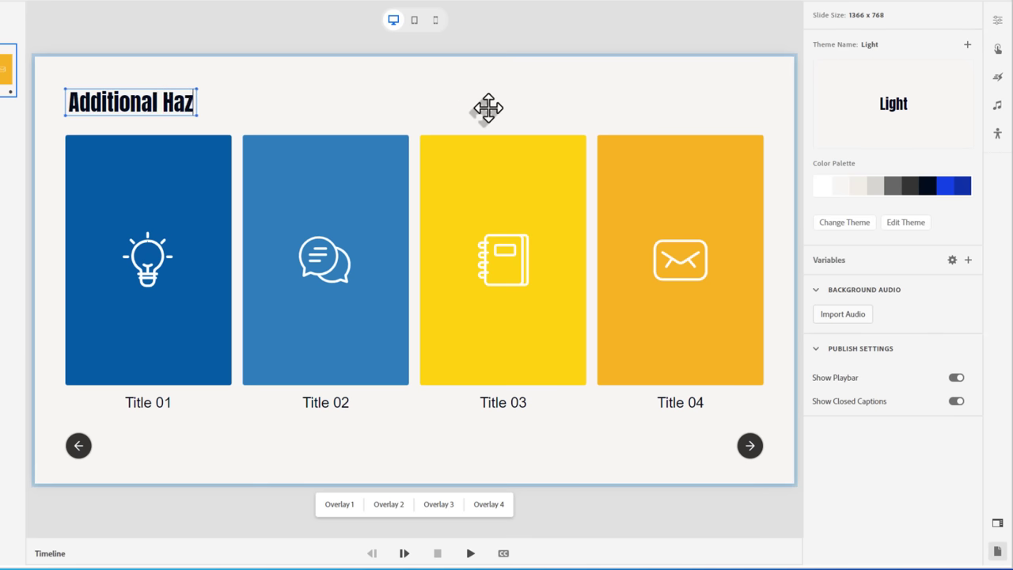
type("ards")
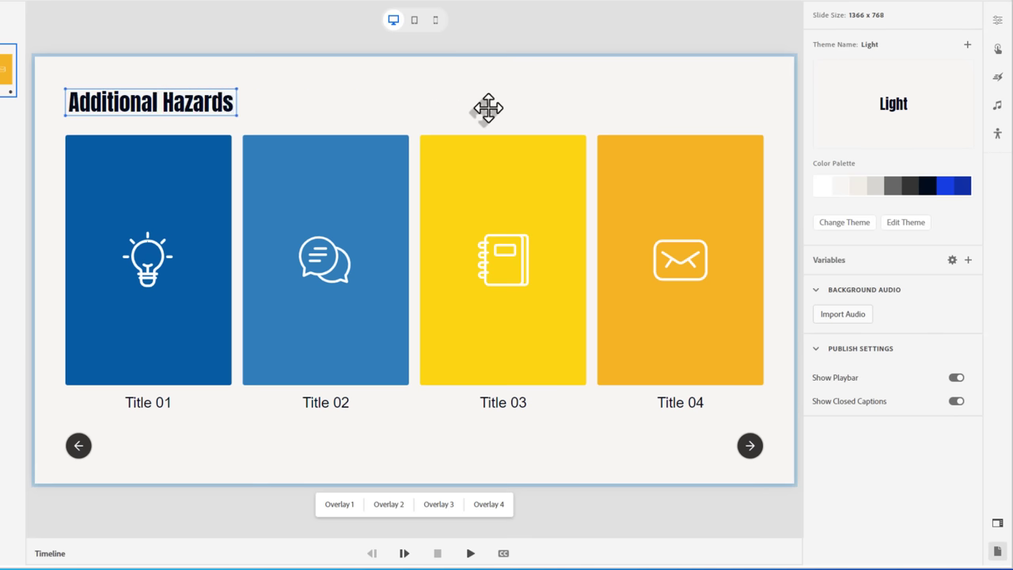
left_click(998, 20)
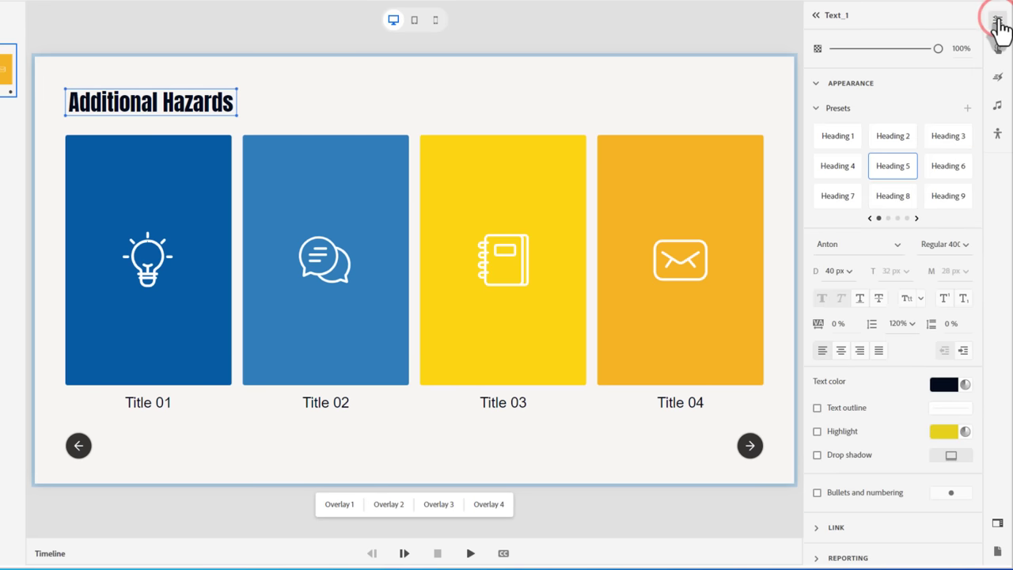
left_click(640, 92)
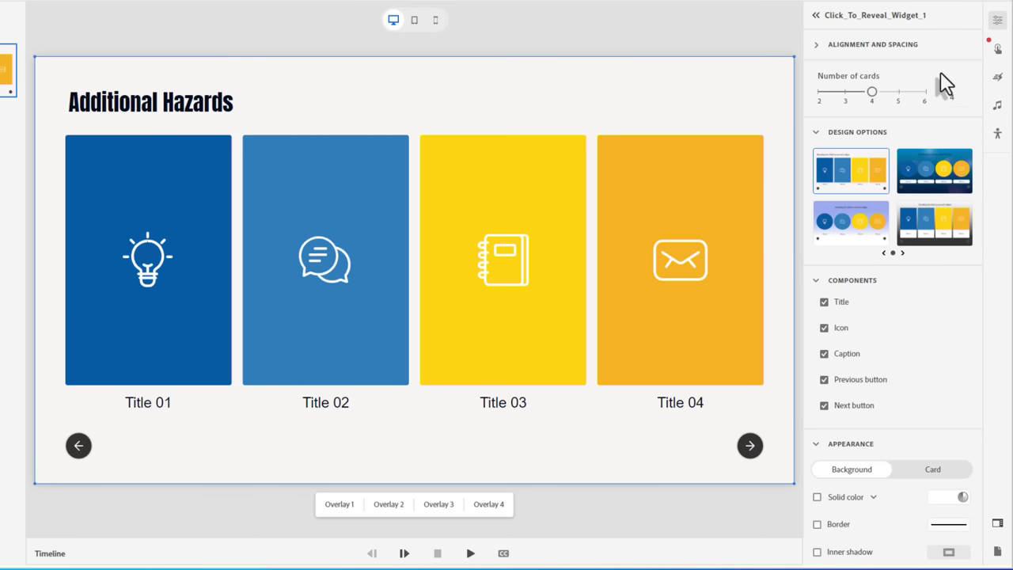
Set the cards' content width to 80% and widen their spacing, keeping four cards
left_click(815, 48)
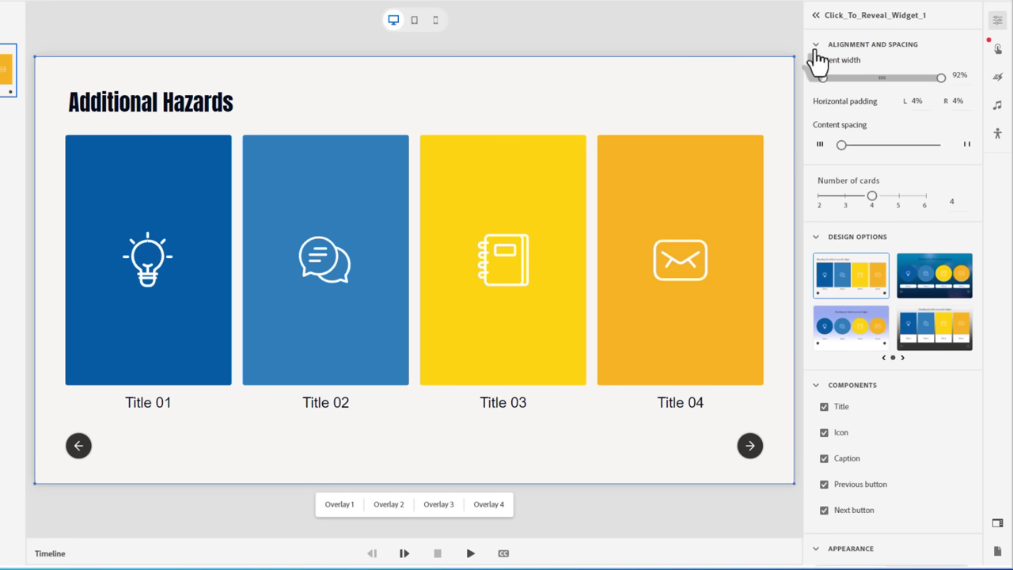
left_click(957, 74)
type("80")
key("Tab")
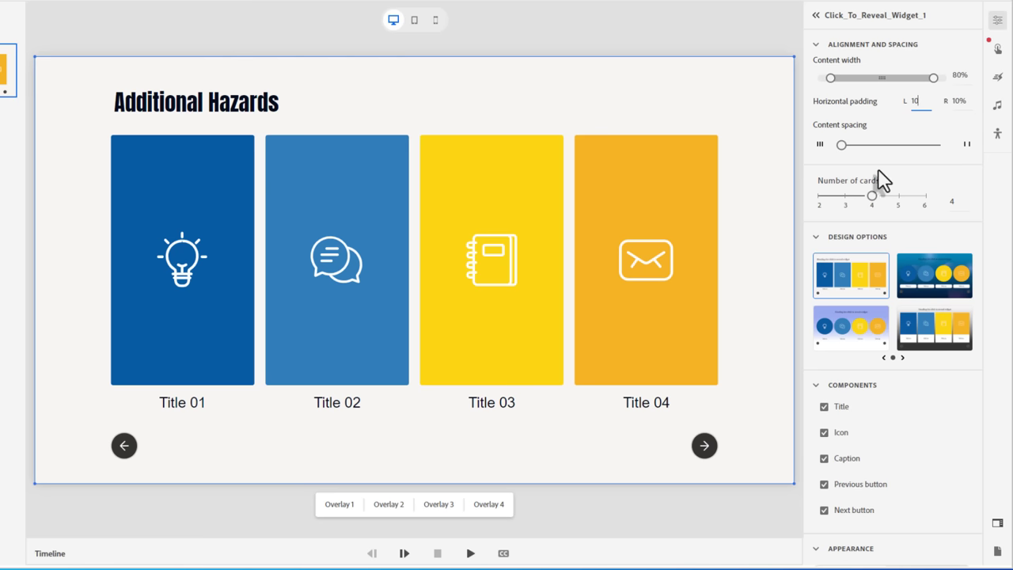
mouse_move(821, 140)
left_mouse_down()
mouse_move(901, 146)
mouse_move(821, 145)
left_mouse_up()
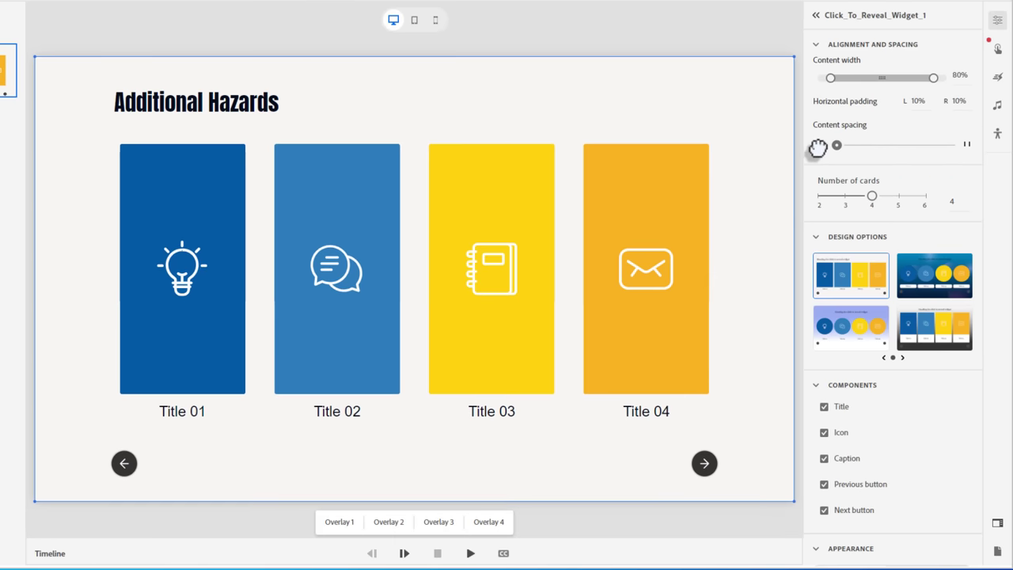
mouse_move(869, 196)
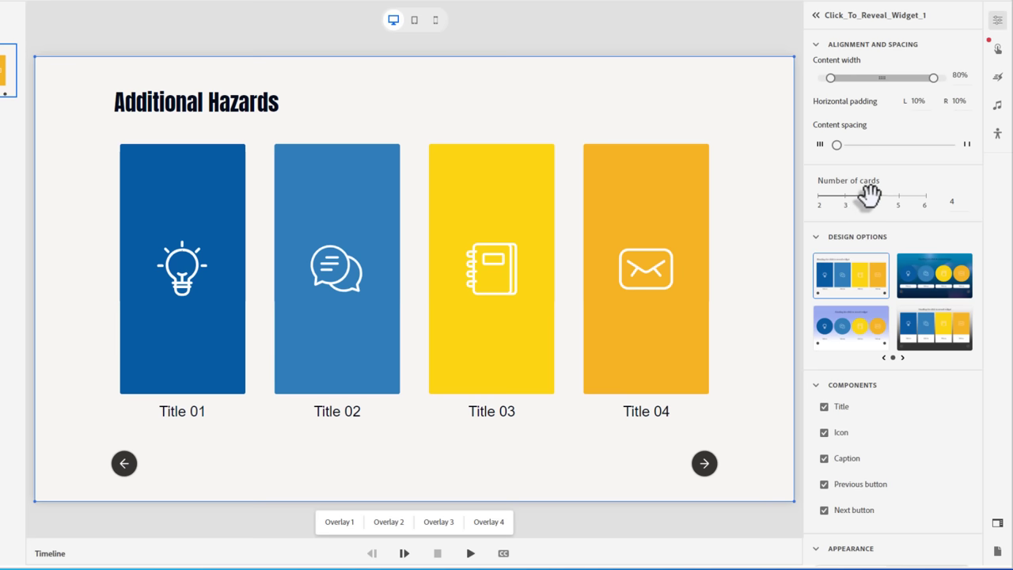
left_click_drag(871, 196, 925, 199)
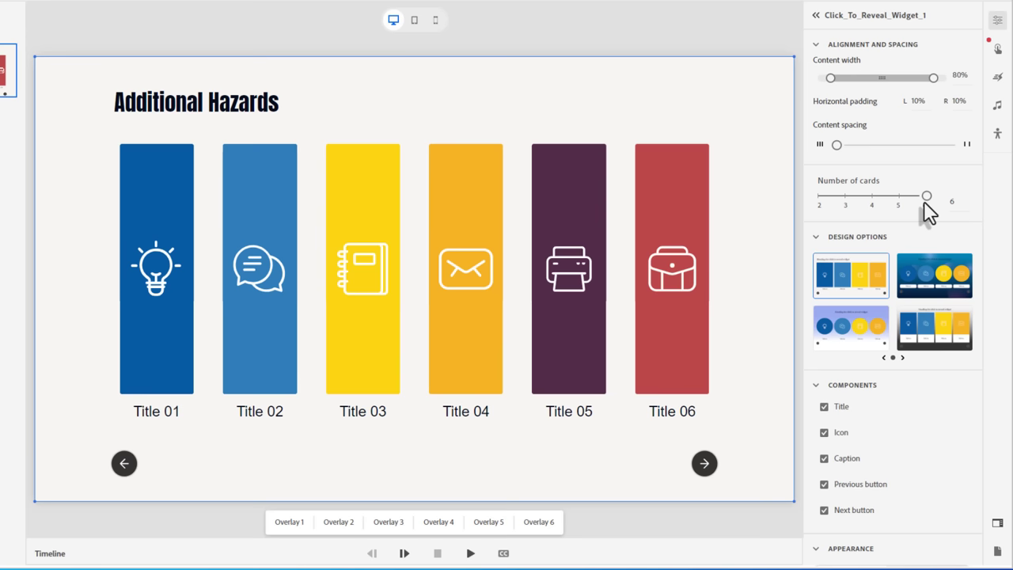
left_click_drag(926, 196, 878, 197)
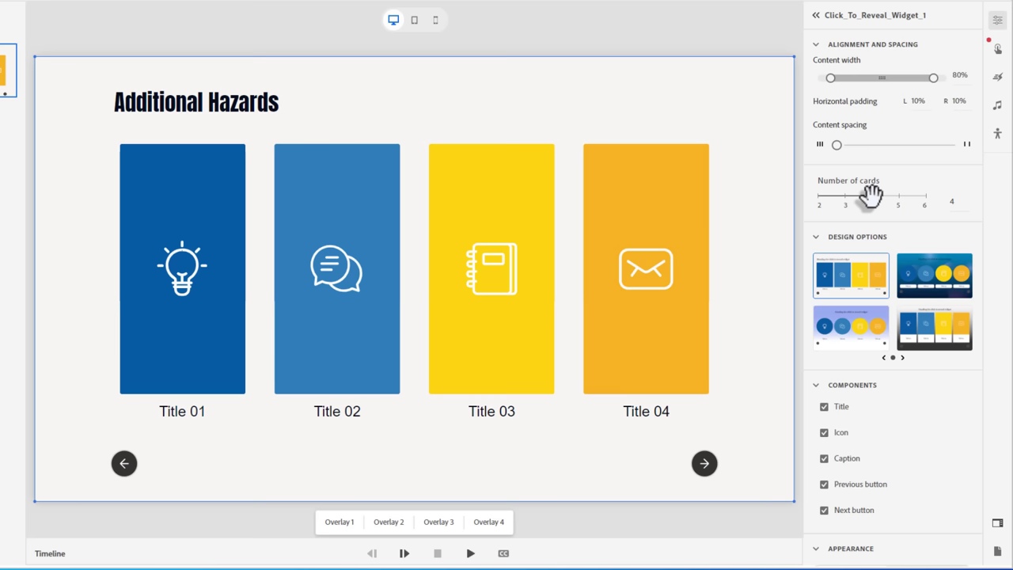
Apply the fourth, dark gradient design option with four cards and captions kept on
left_click(872, 195)
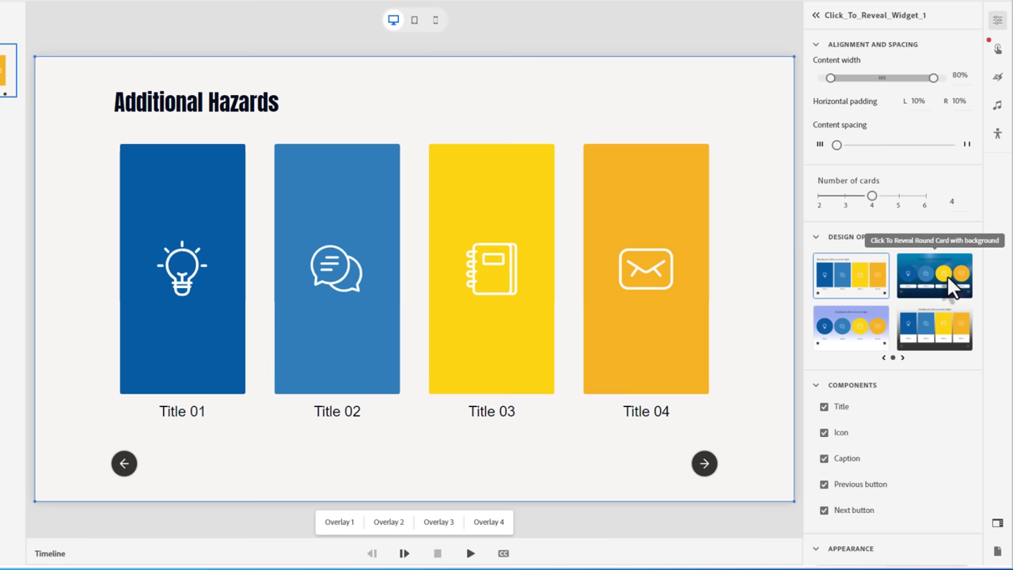
left_click(938, 331)
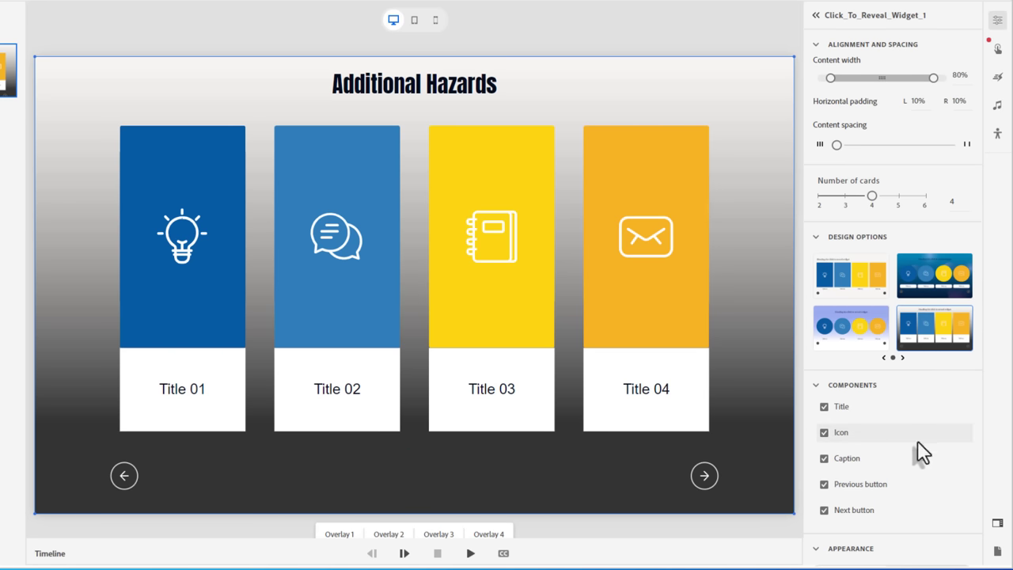
left_click(825, 458)
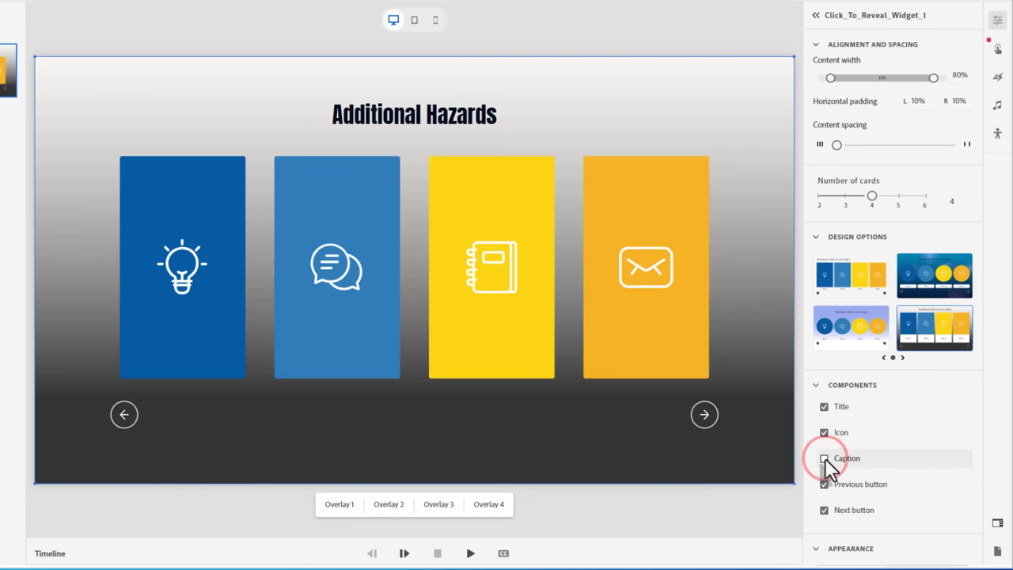
left_click(825, 458)
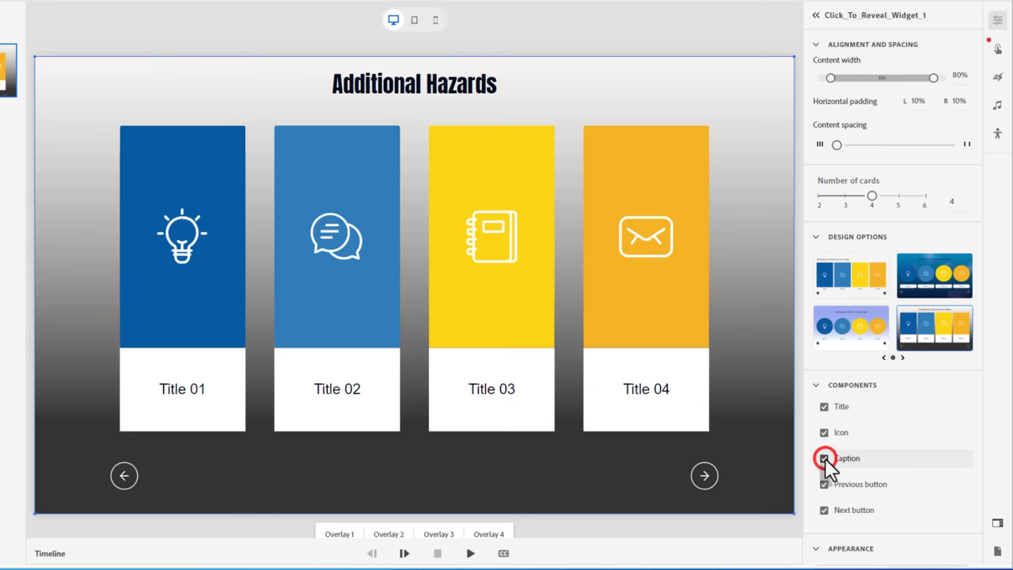
Switch off the playbar, leaving the table of contents off as well
left_click(997, 526)
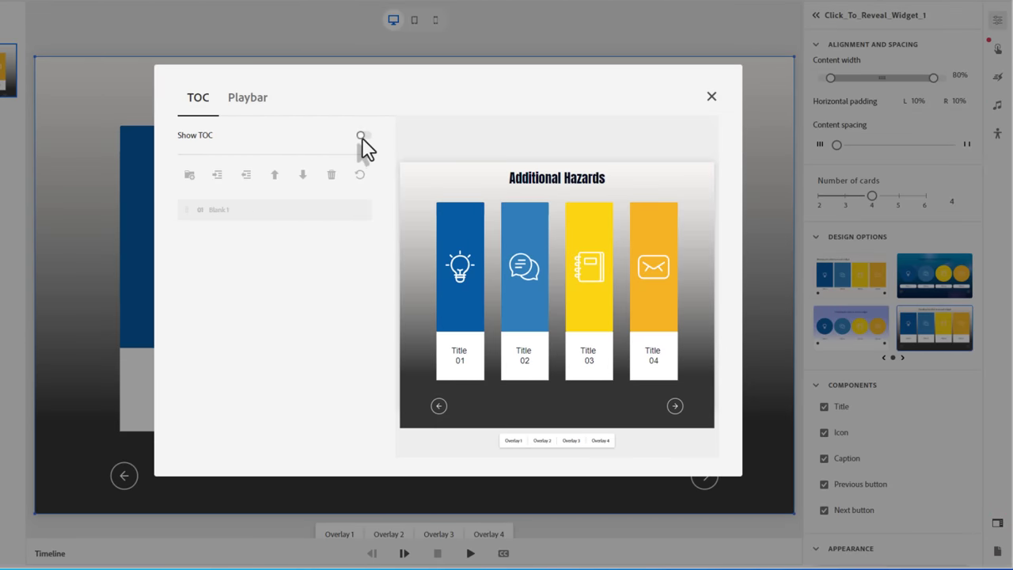
left_click(361, 135)
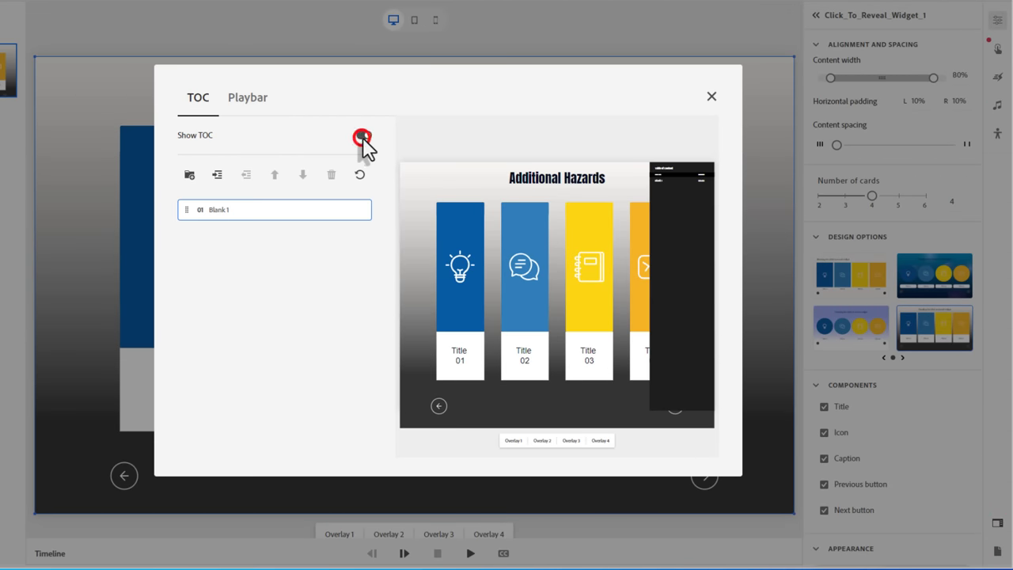
left_click(361, 136)
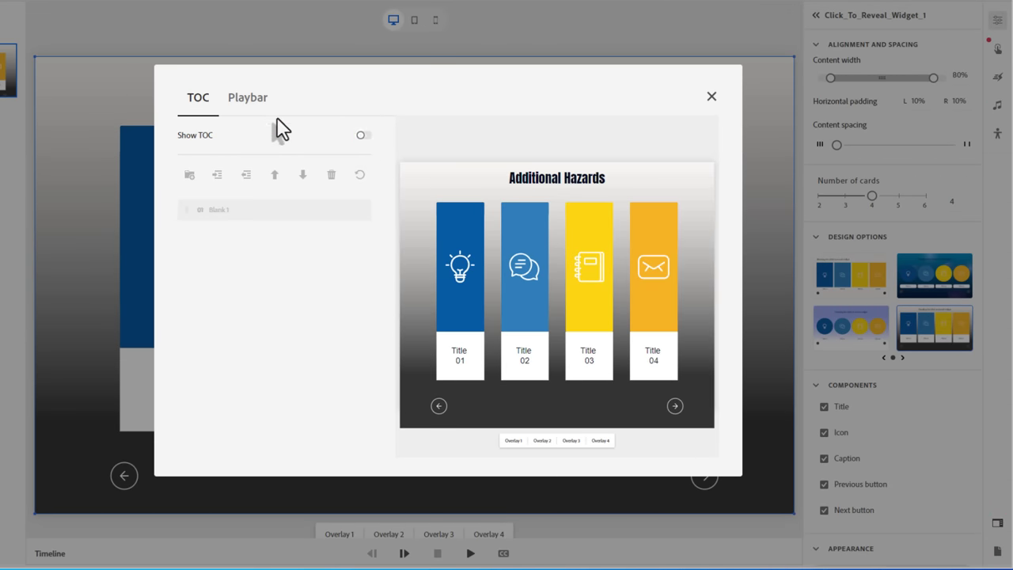
left_click(250, 101)
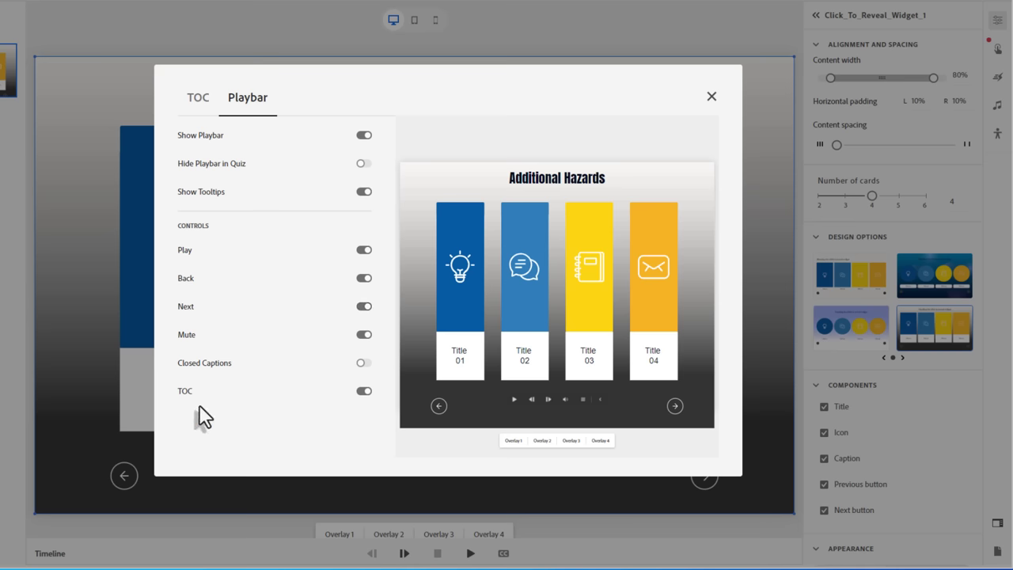
left_click(364, 135)
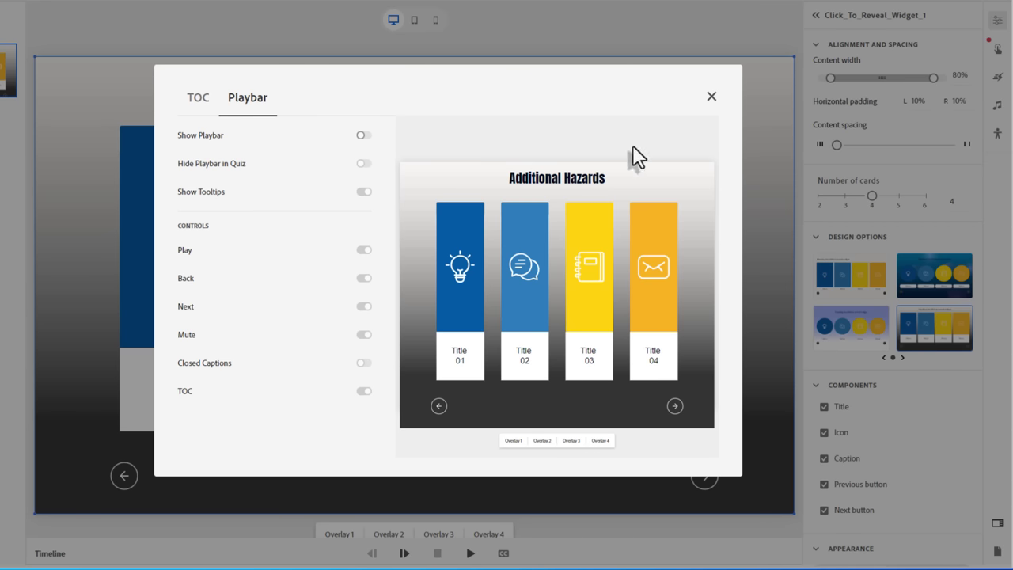
Change the widget background from a linear gradient to solid beige #F1EEE6
left_click(711, 98)
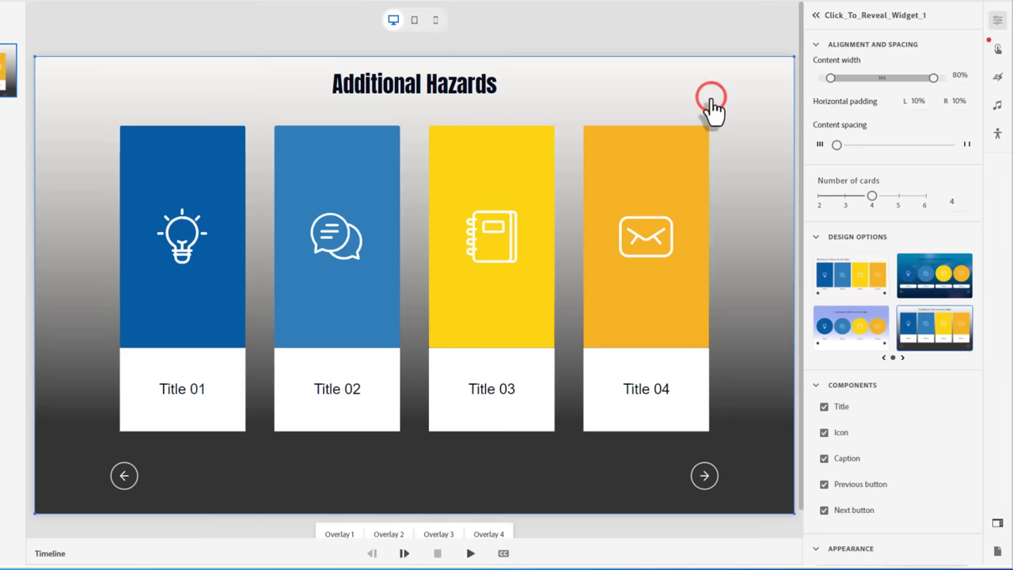
scroll(894, 296, "down", 3)
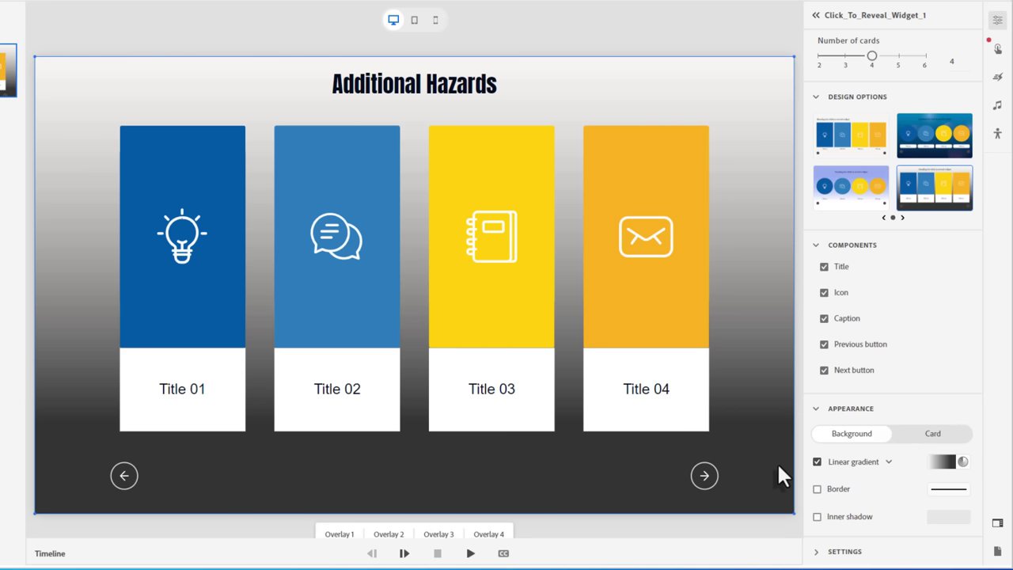
left_click(876, 462)
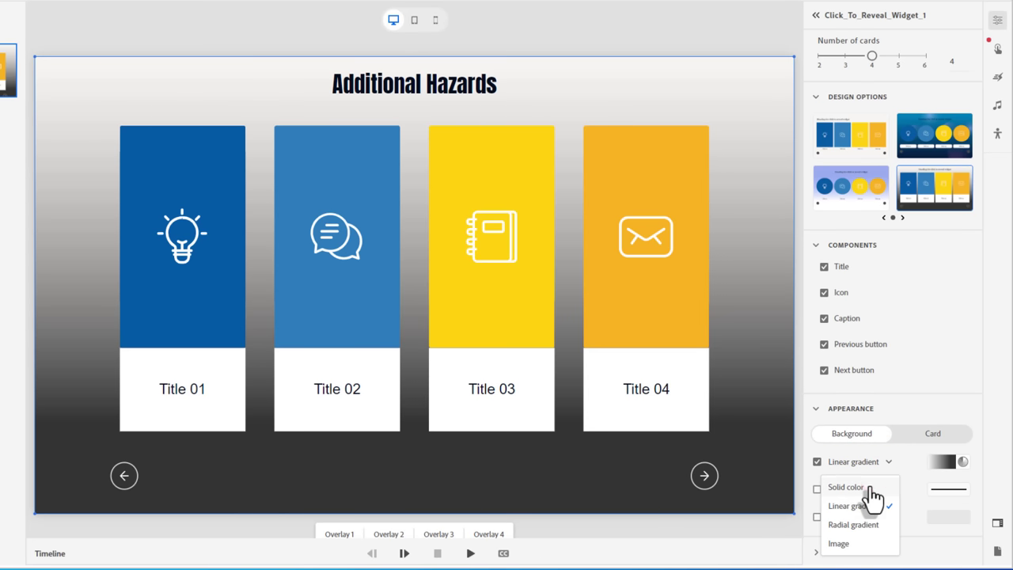
left_click(871, 487)
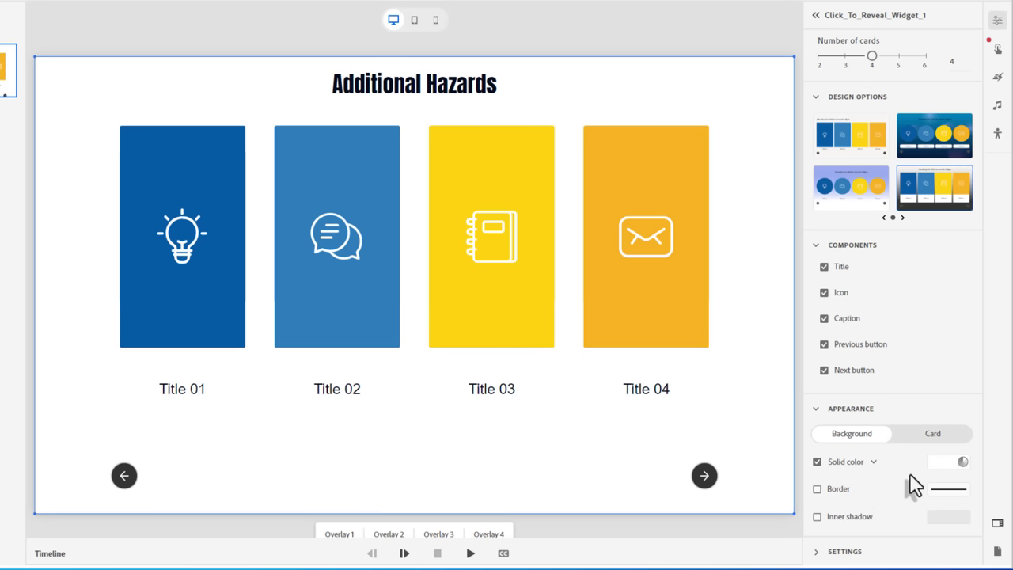
left_click(944, 462)
left_click(851, 422)
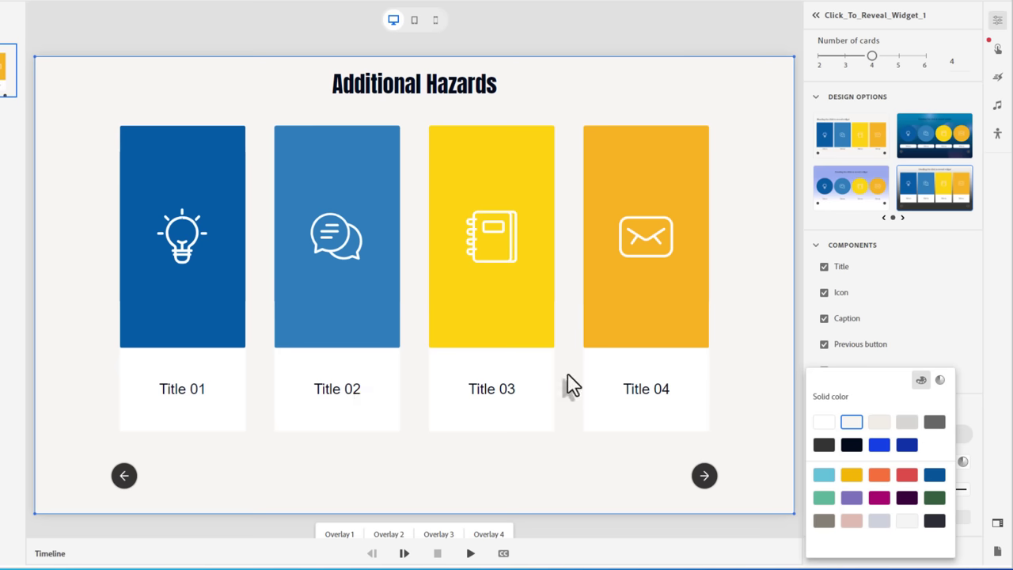
left_click(879, 424)
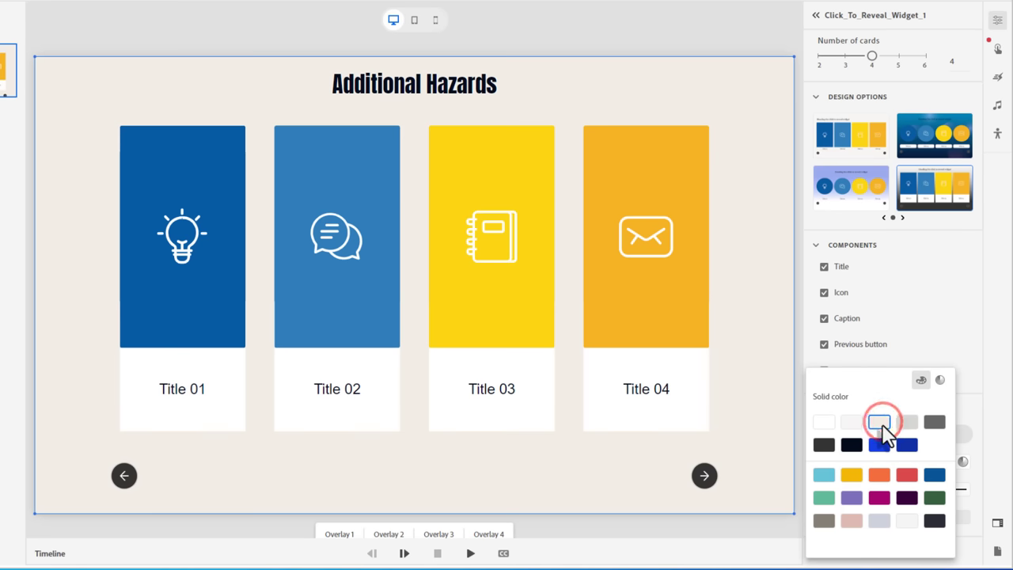
left_click(940, 380)
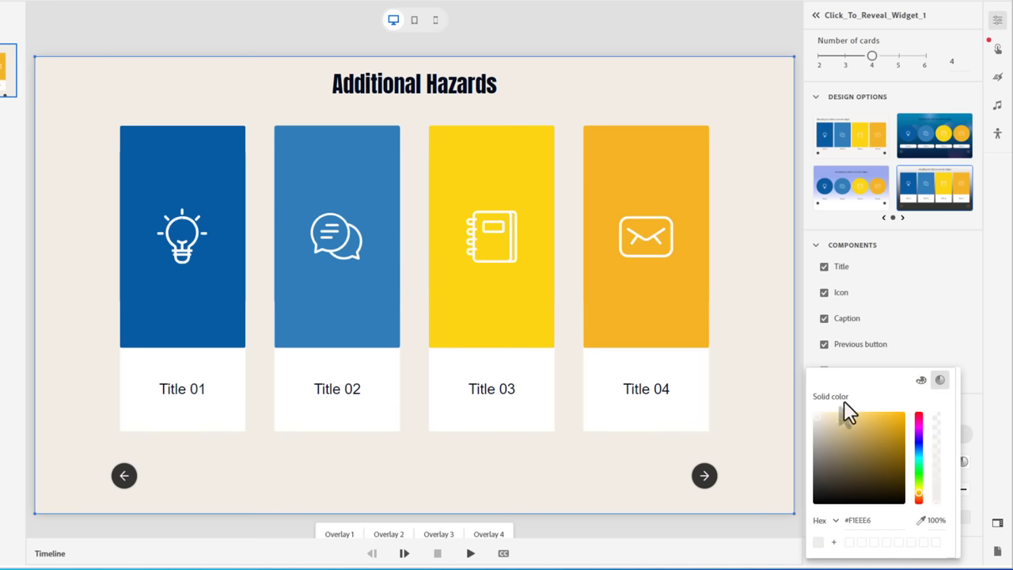
left_click(973, 372)
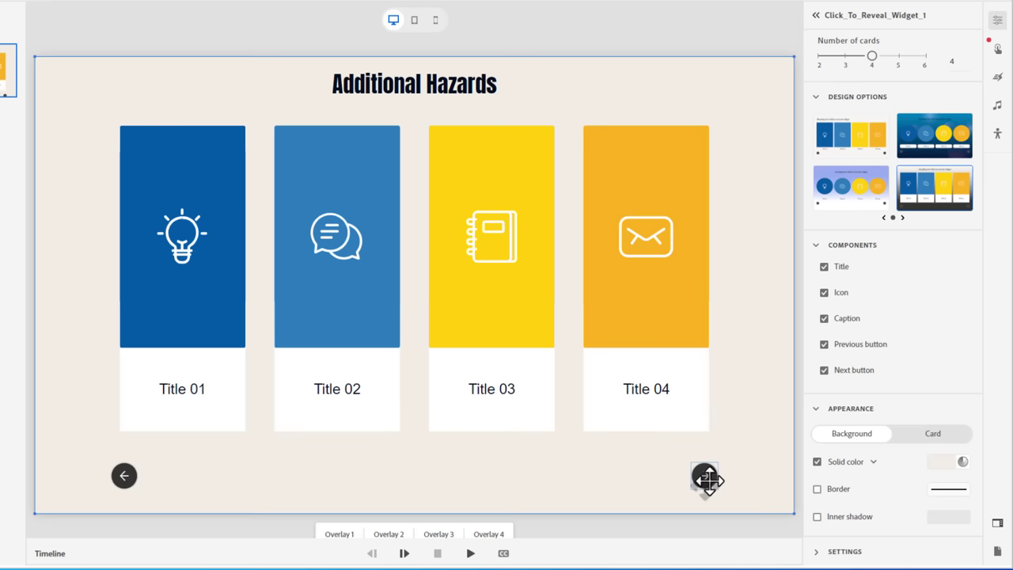
Expand the widget's Settings: reveal first card off, move to next slide on completion on
left_click(816, 552)
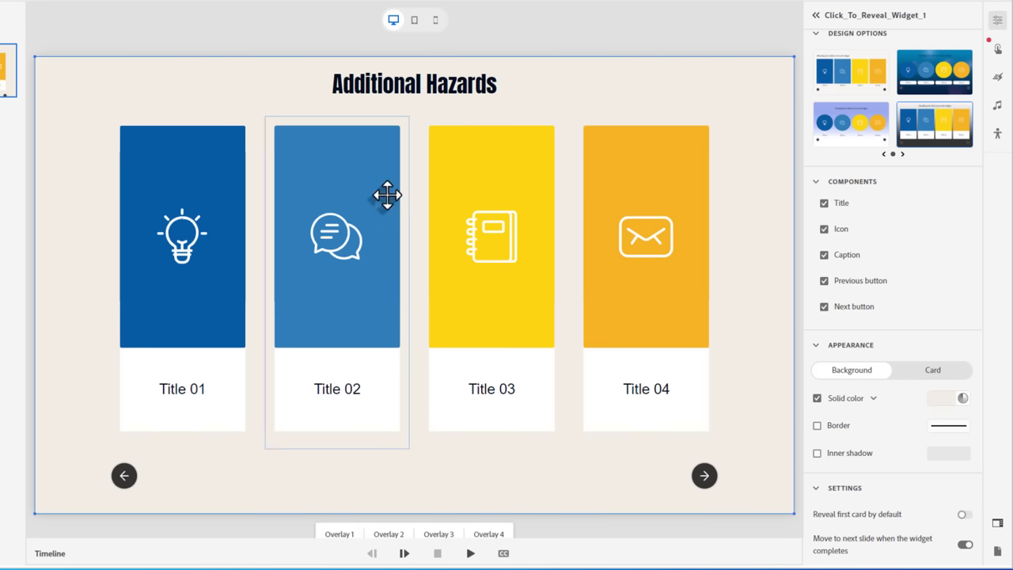
Copy the first card's fill hex value, #075CA3
left_click(225, 265)
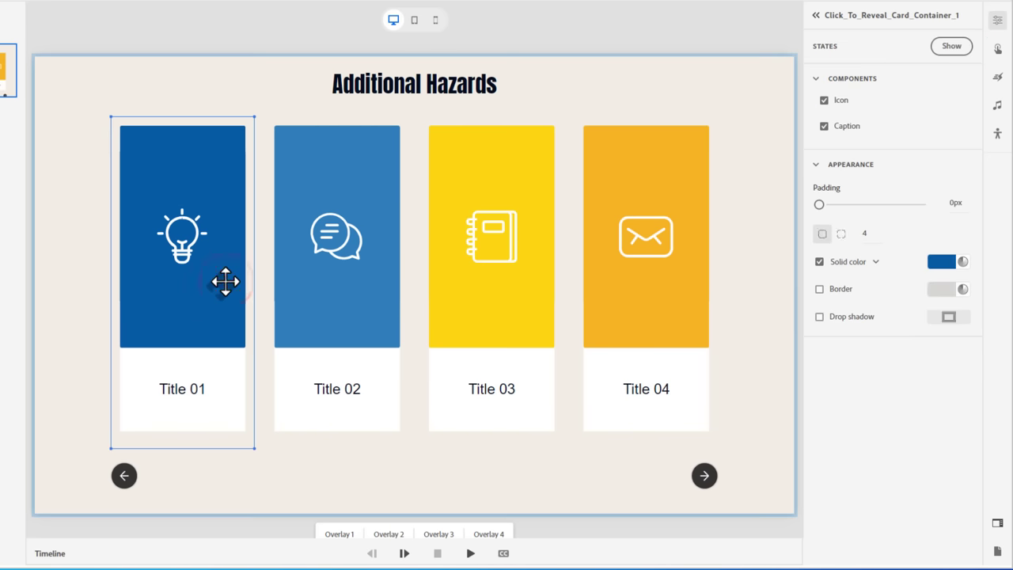
left_click(292, 297)
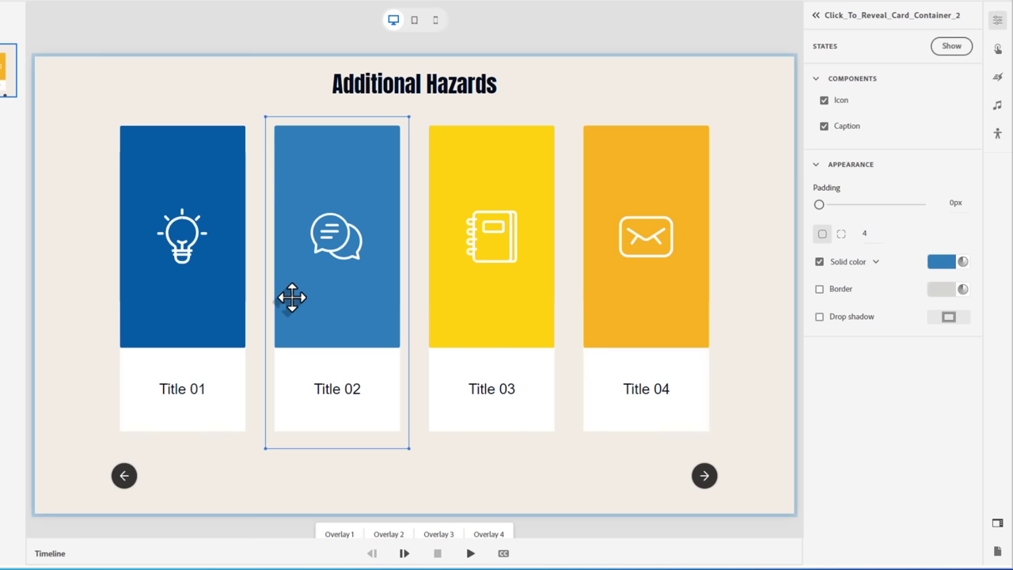
left_click(239, 297)
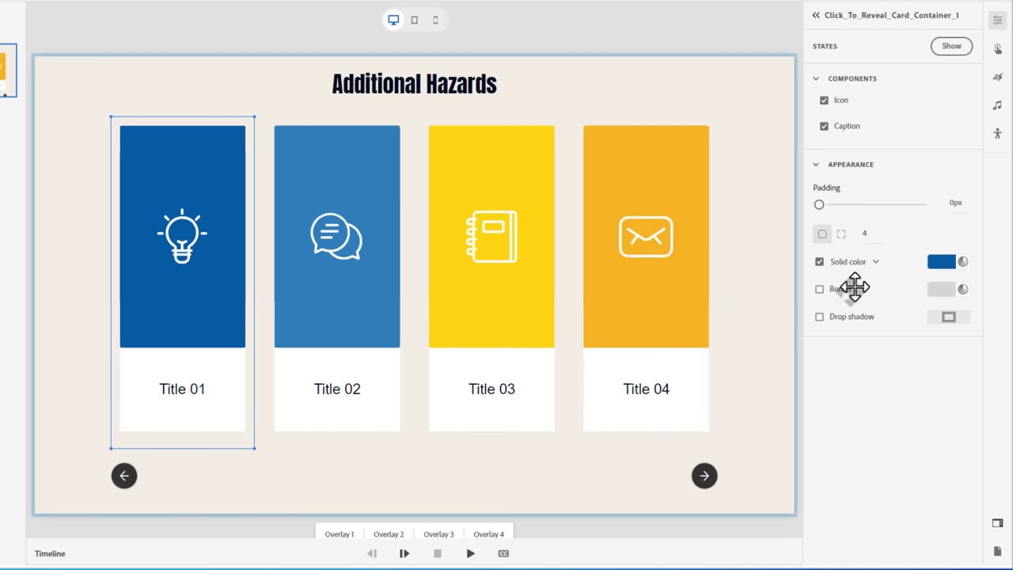
left_click(947, 264)
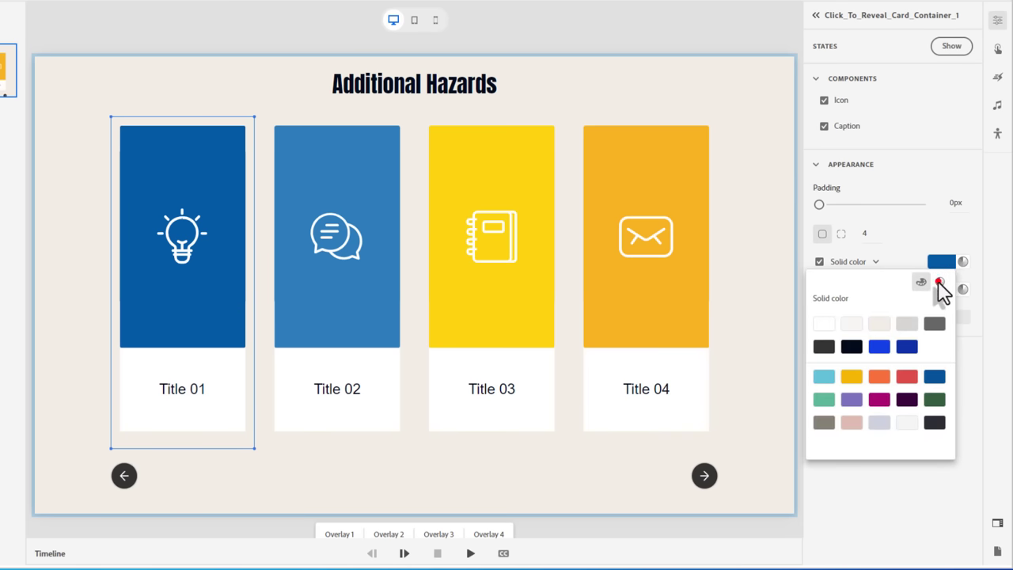
left_click(939, 282)
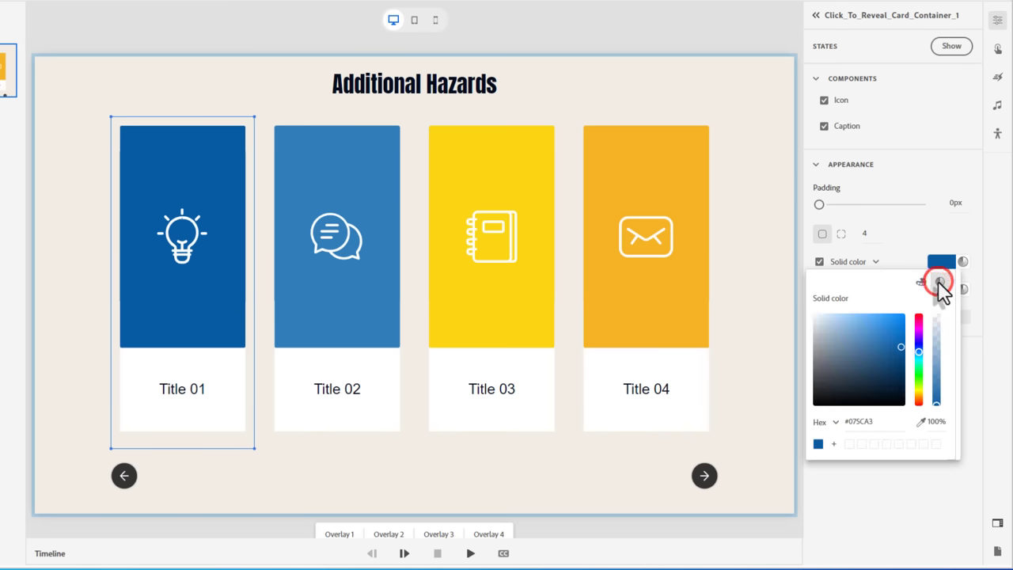
double_click(871, 422)
key("ctrl+c")
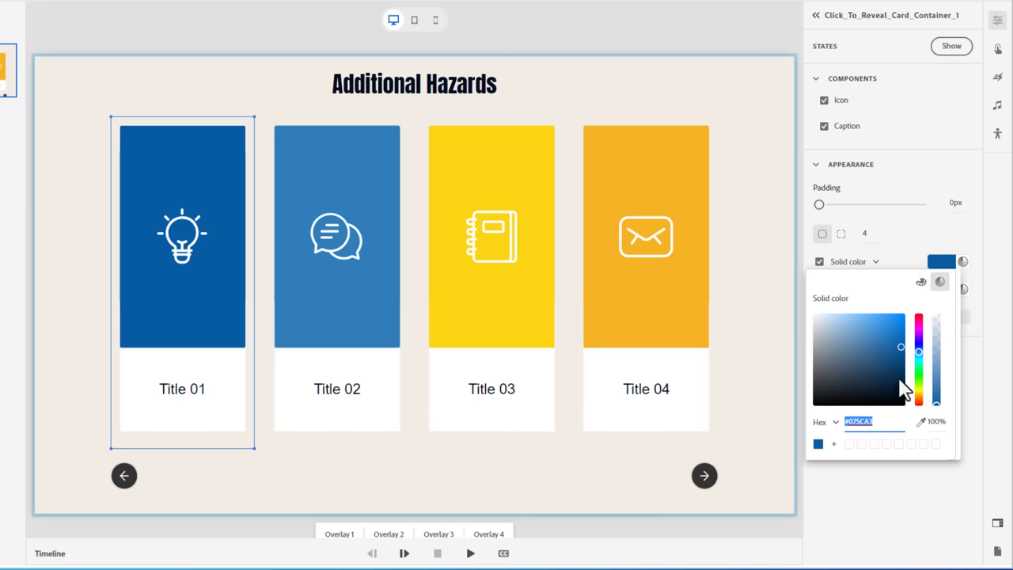
left_click(342, 316)
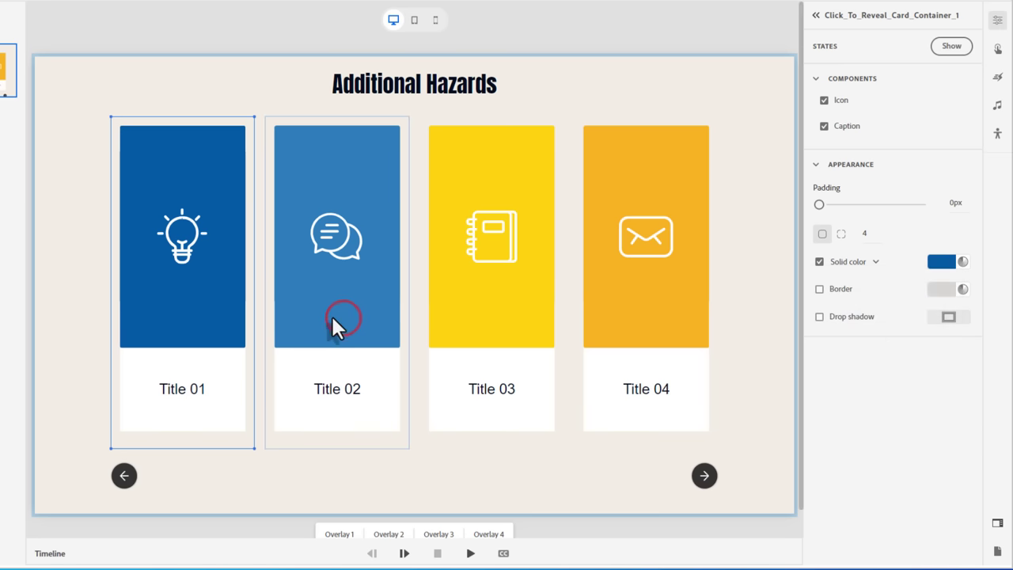
Replace the second card's #2E7EB9 fill with the copied #075CA3 blue
left_click(331, 315)
left_click(961, 262)
left_click(954, 282)
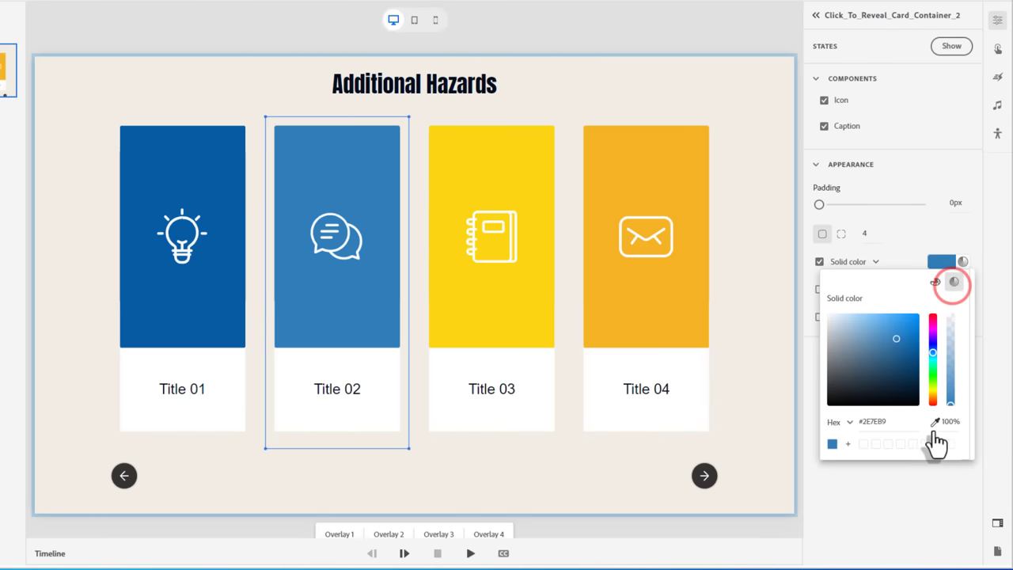
double_click(874, 421)
key("ctrl+v")
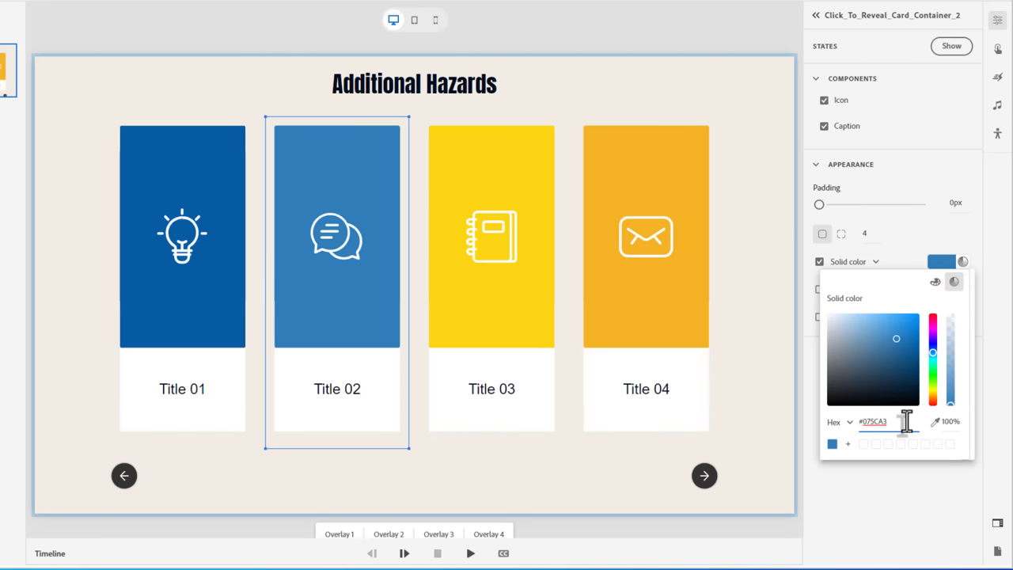
key("Return")
Paste #075CA3 into the third and fourth cards' fill hex fields as well
left_click(487, 334)
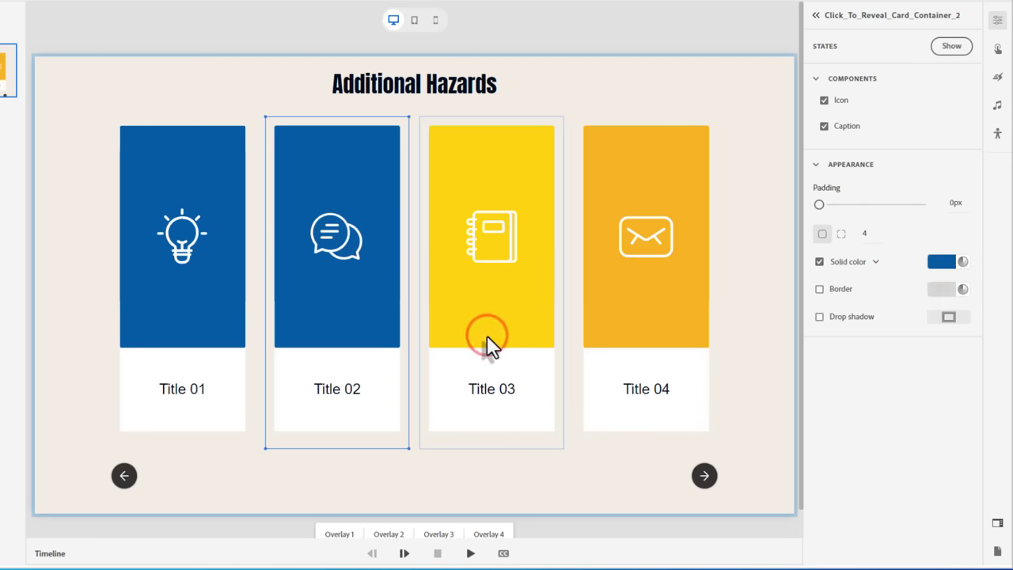
left_click(487, 335)
left_click(944, 261)
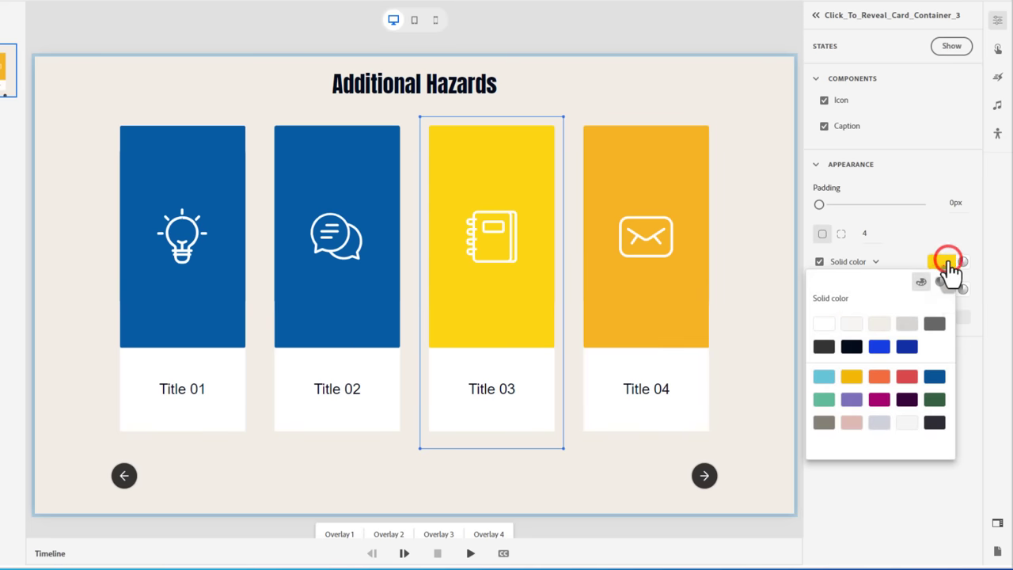
left_click(944, 283)
double_click(866, 420)
key("ctrl+v")
left_click(484, 335)
left_click(646, 322)
left_click(942, 263)
left_click(954, 282)
left_click(871, 422)
key("ctrl+v")
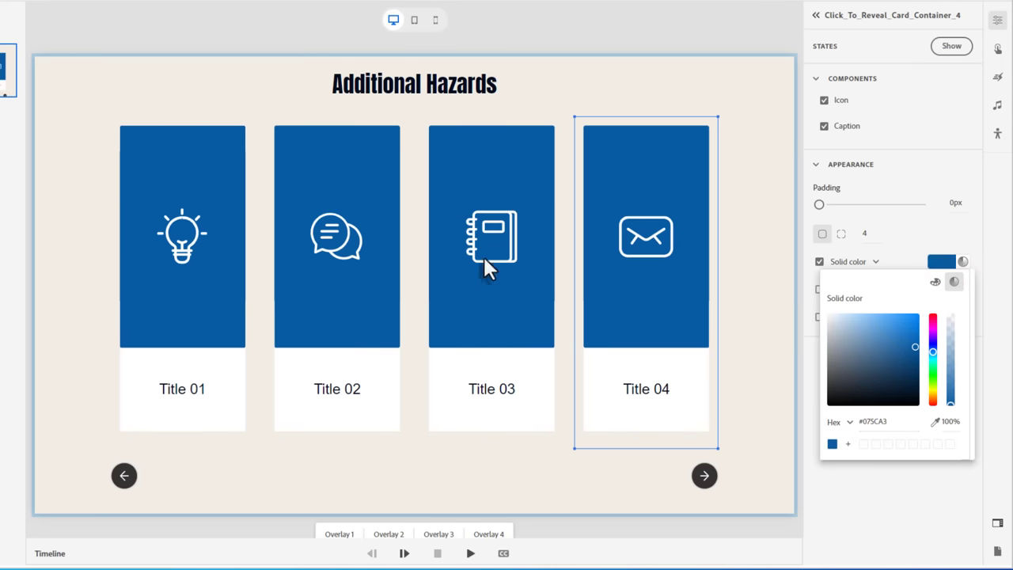
Replace the first card's light bulb icon with the faucet SVG AdobeStock_451384206 from the computer
left_click(184, 244)
left_click(184, 248)
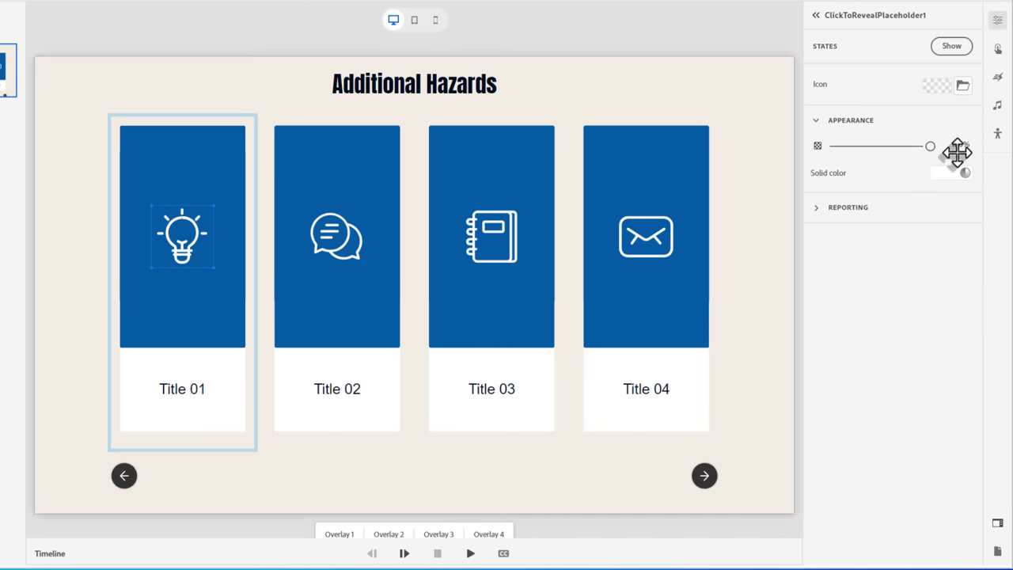
left_click(963, 89)
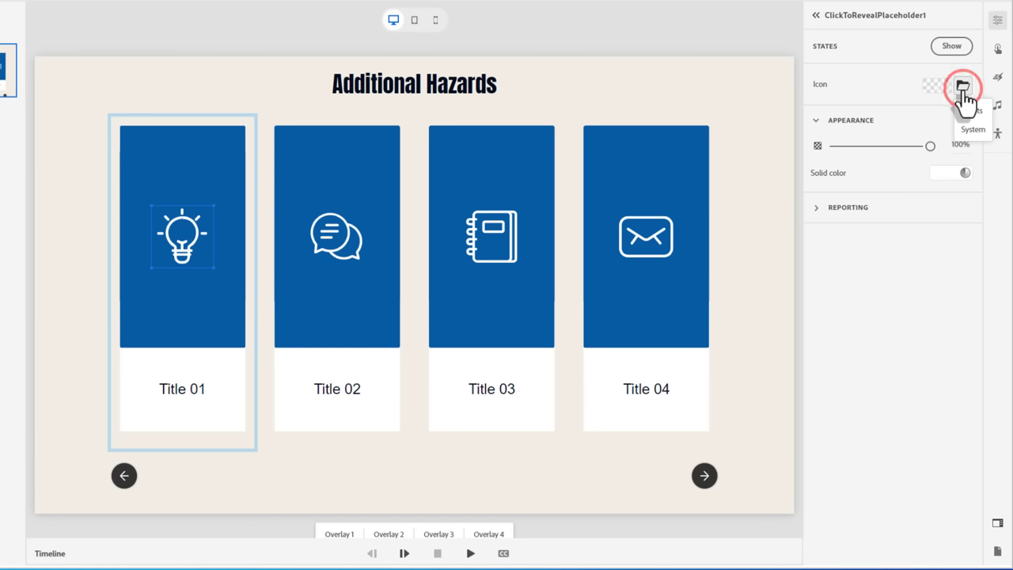
left_click(973, 129)
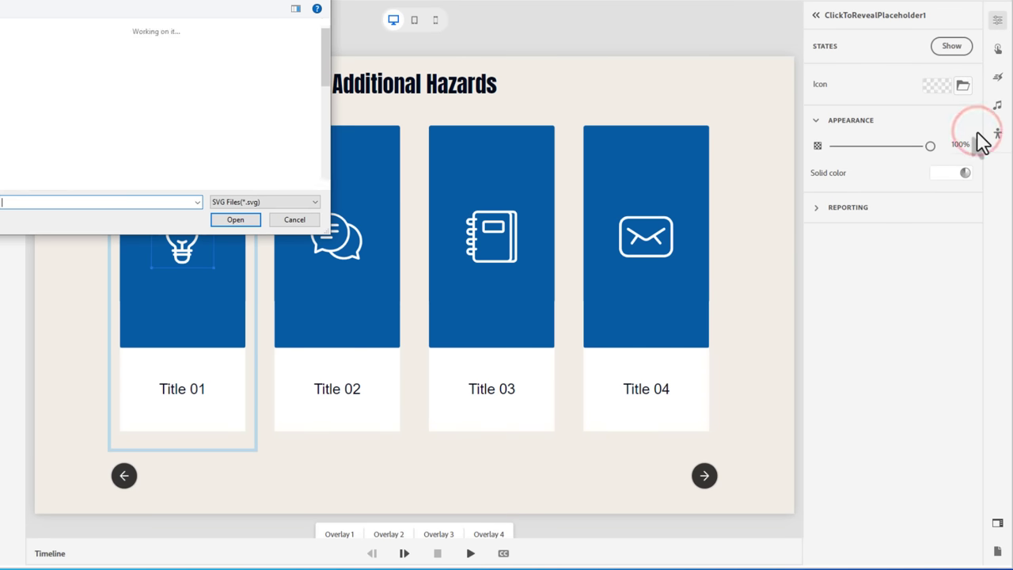
scroll(277, 99, "down", 1)
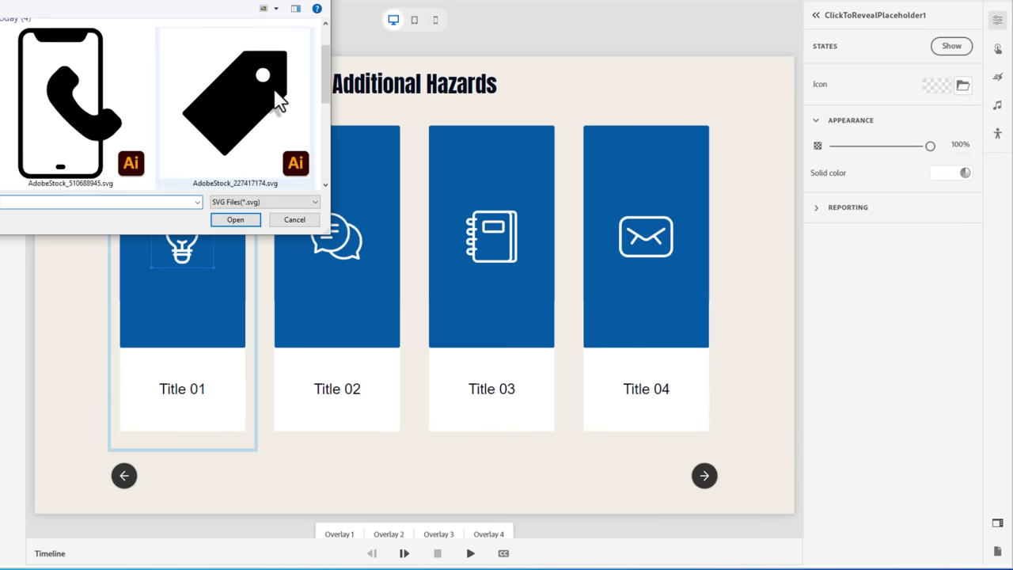
scroll(277, 96, "down", 2)
left_click(231, 107)
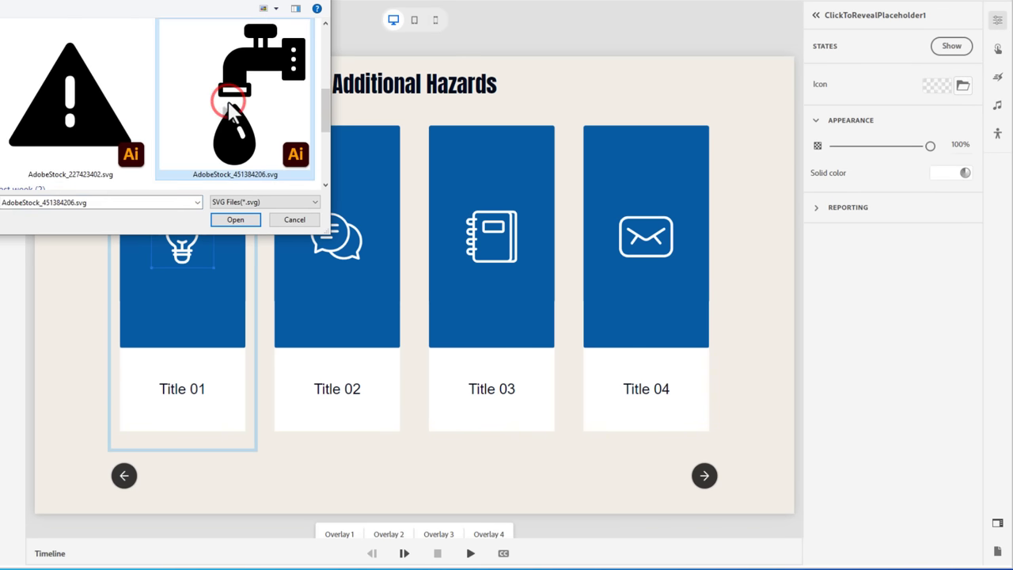
left_click(235, 220)
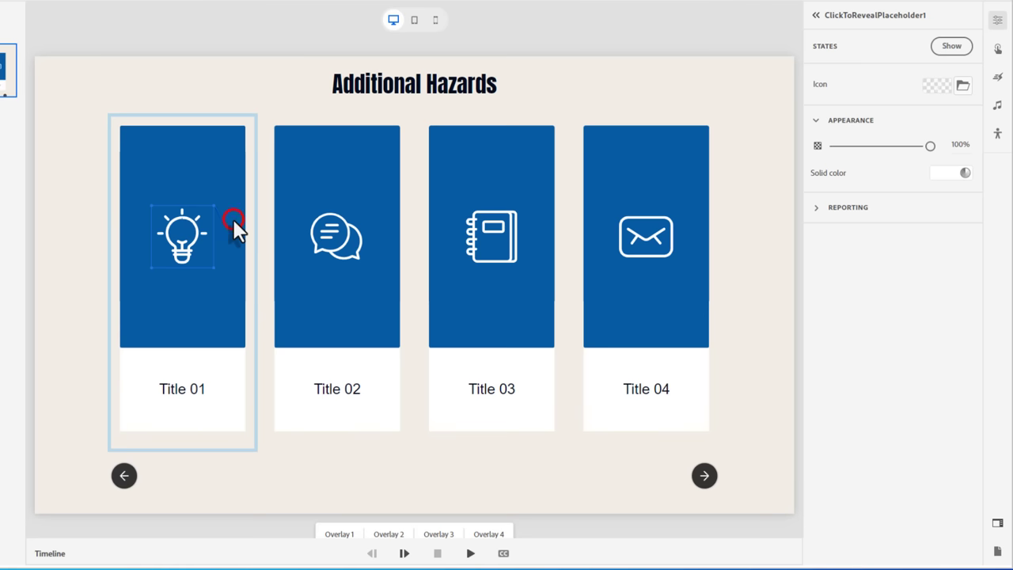
Replace the second card's speech-bubble icon with the warning triangle SVG from the computer
left_click(339, 245)
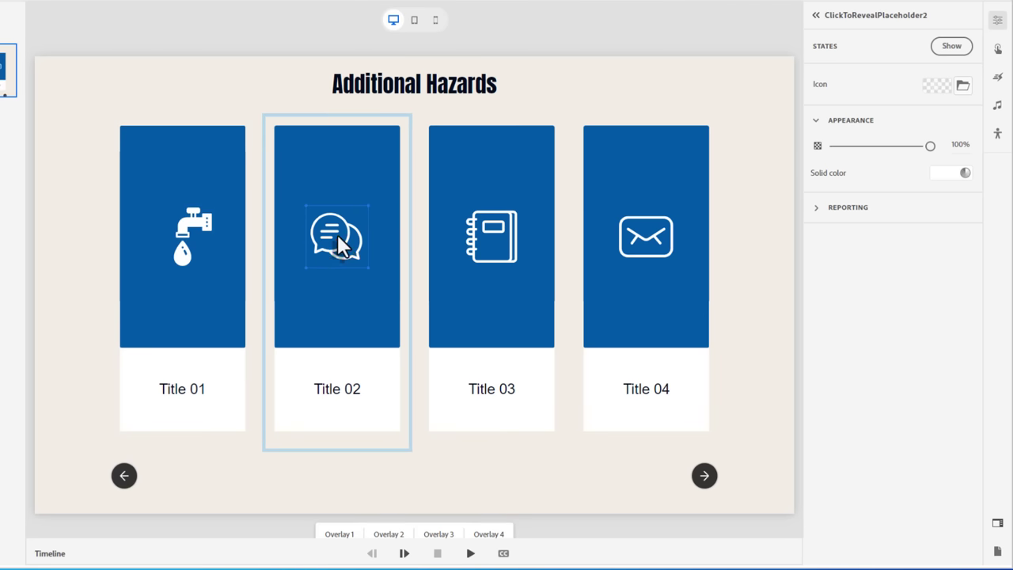
left_click(965, 87)
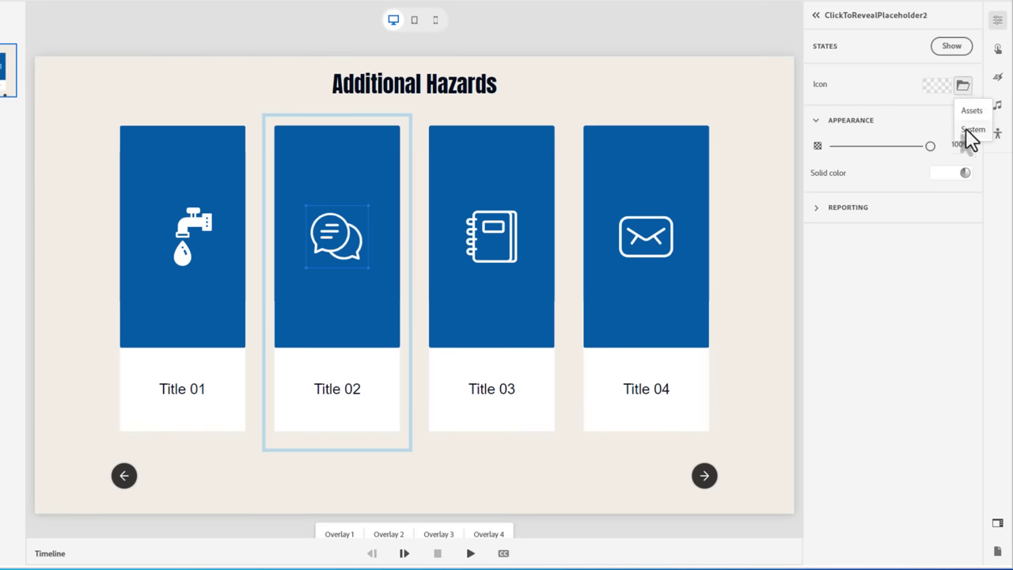
left_click(970, 131)
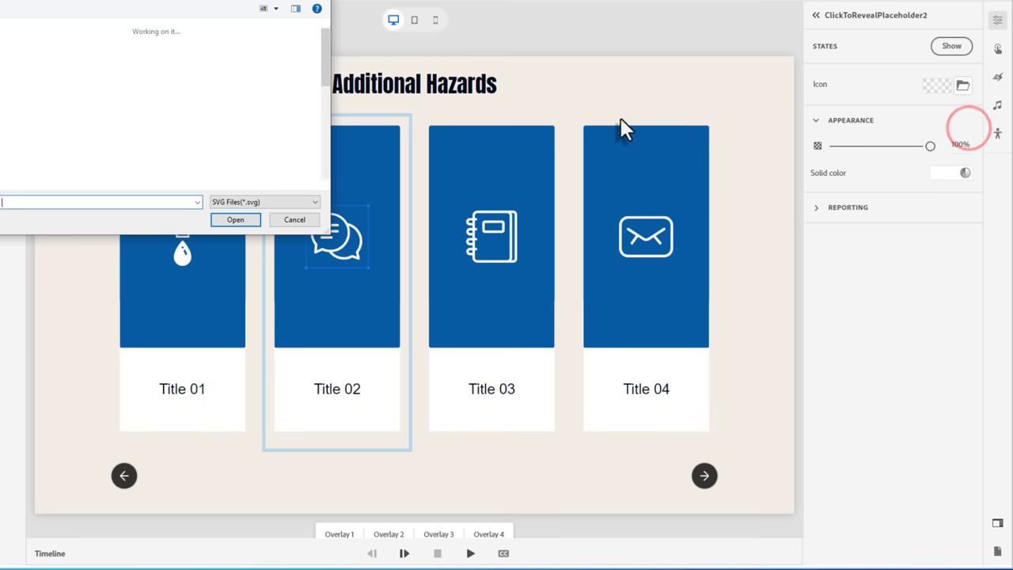
scroll(229, 102, "down", 2)
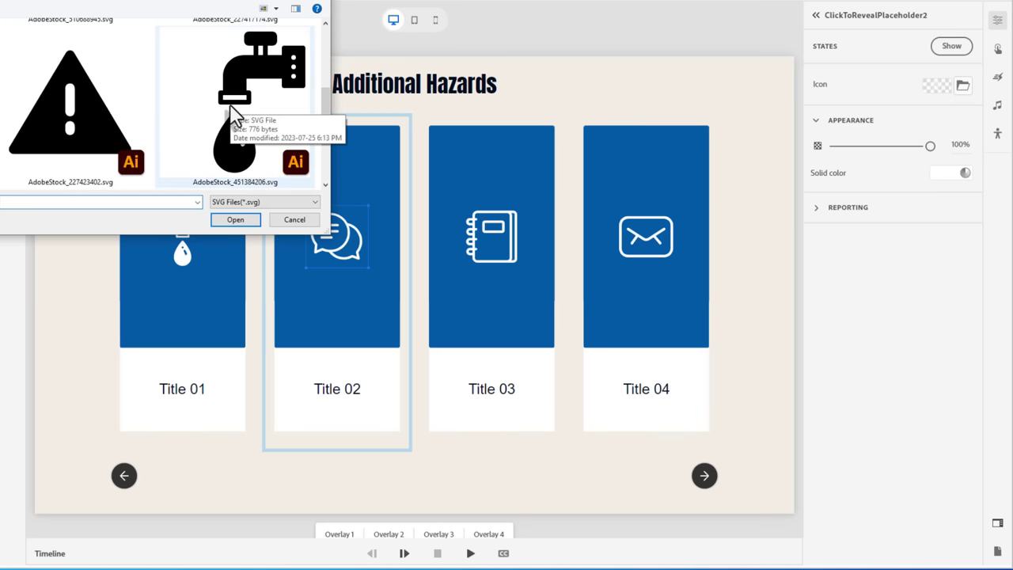
left_click(69, 128)
left_click(229, 220)
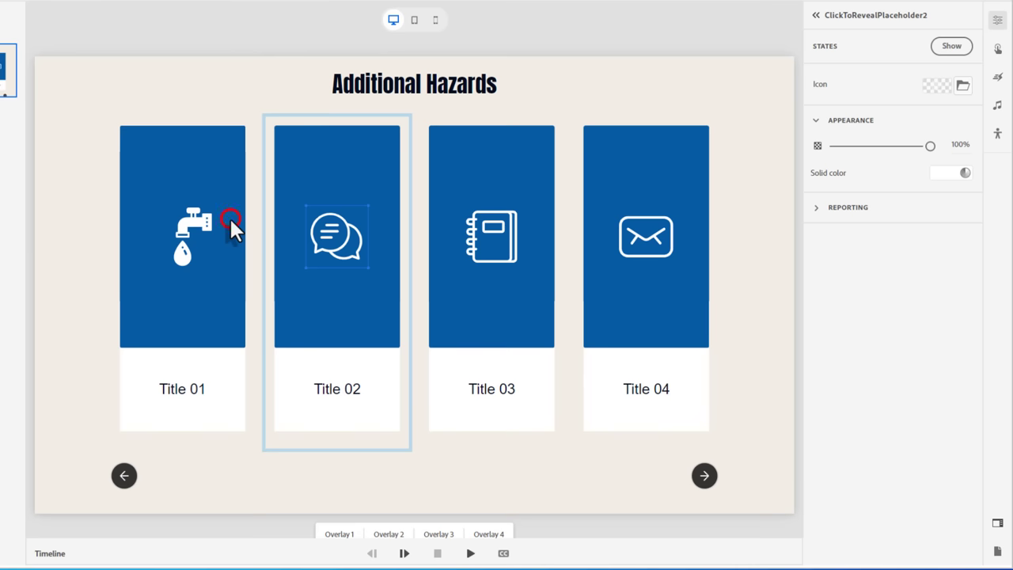
Replace the third card's notebook icon with the tag SVG
left_click(499, 233)
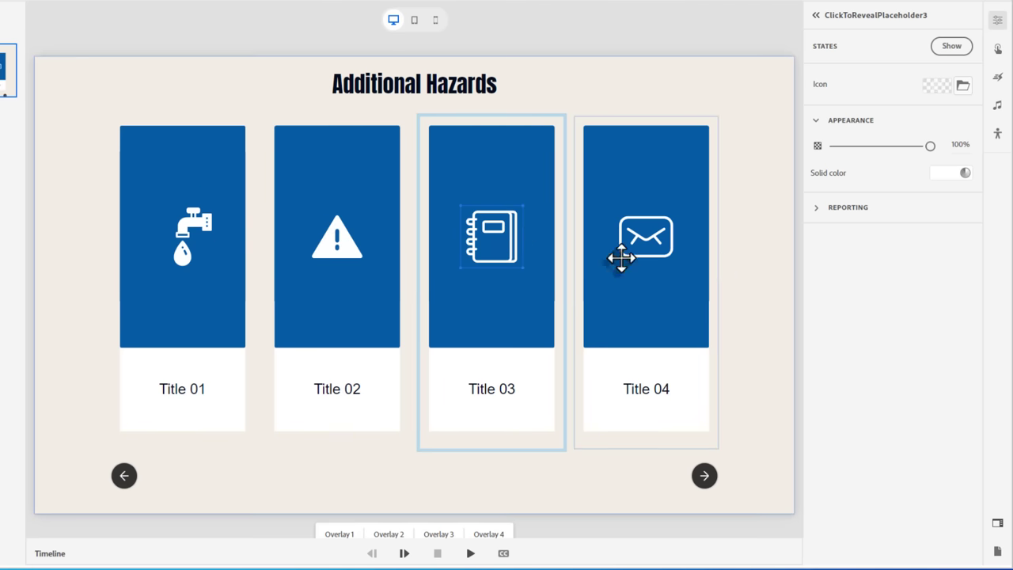
left_click(963, 87)
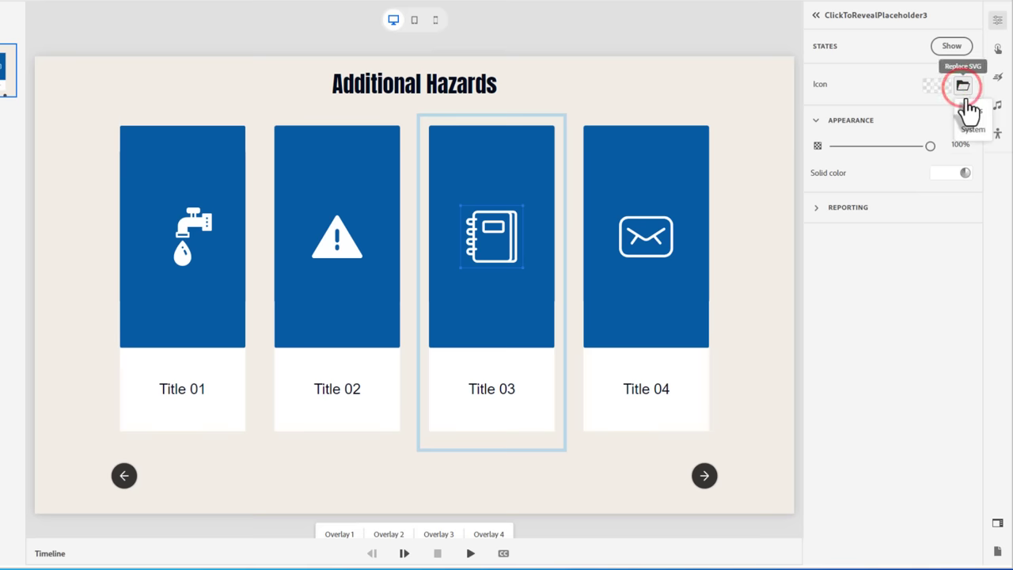
left_click(967, 128)
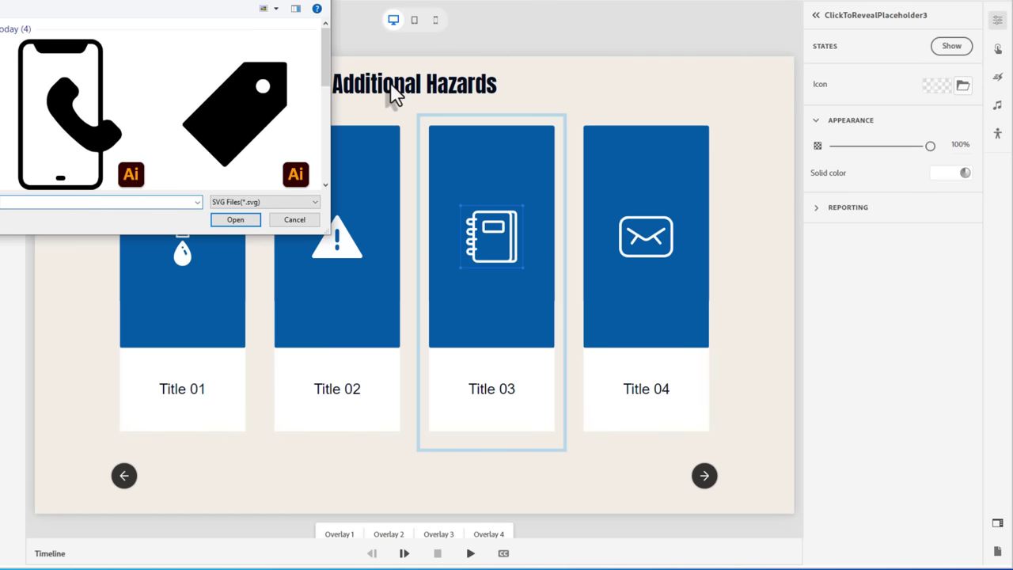
left_click(225, 96)
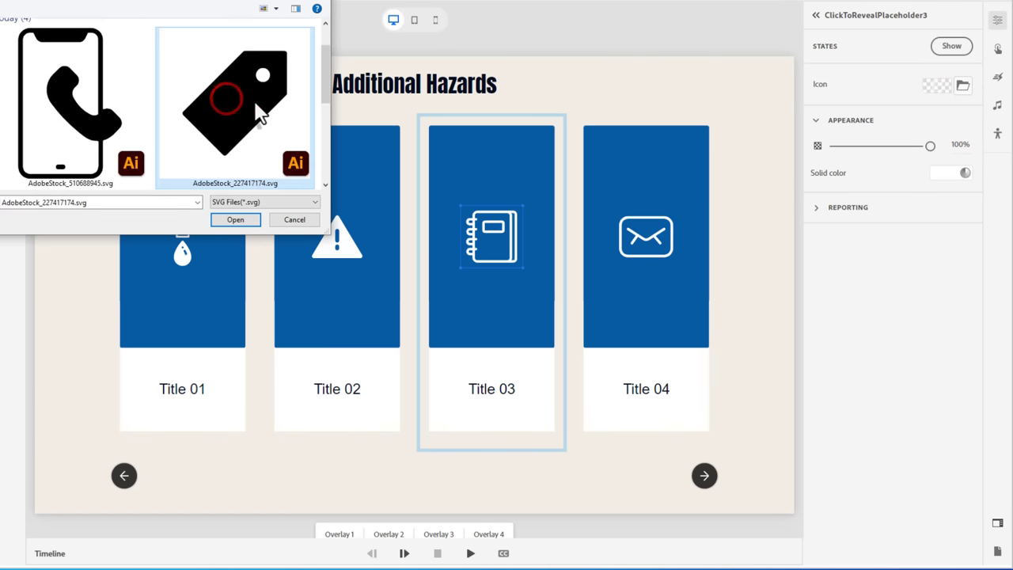
left_click(234, 221)
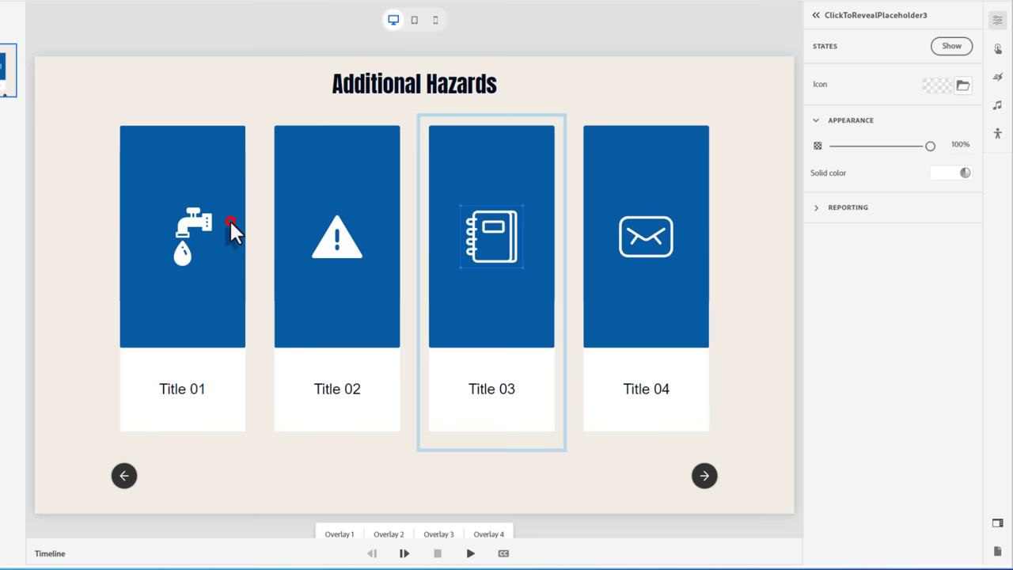
Replace the fourth card's envelope icon with the mobile phone SVG
left_click(645, 243)
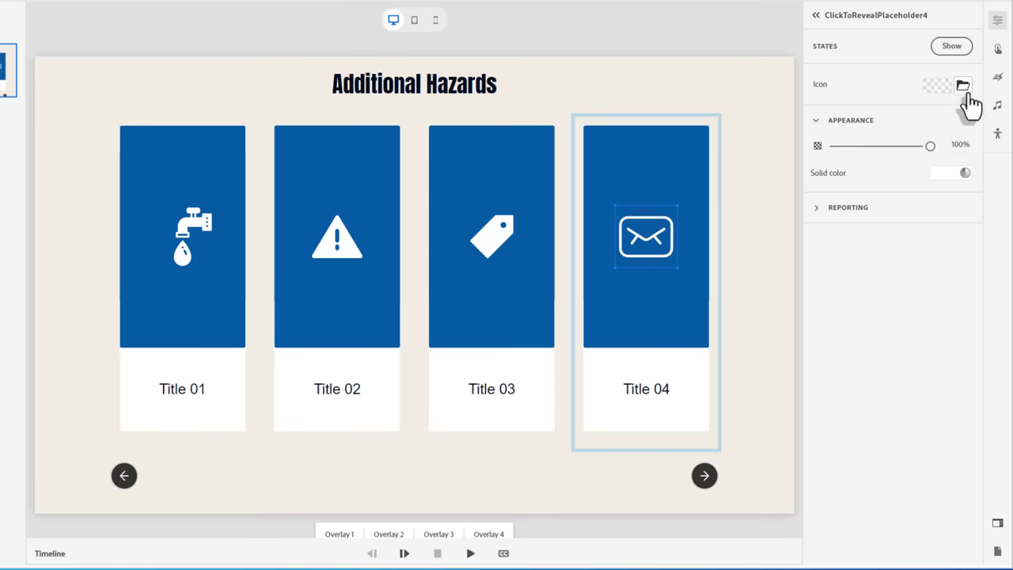
left_click(964, 88)
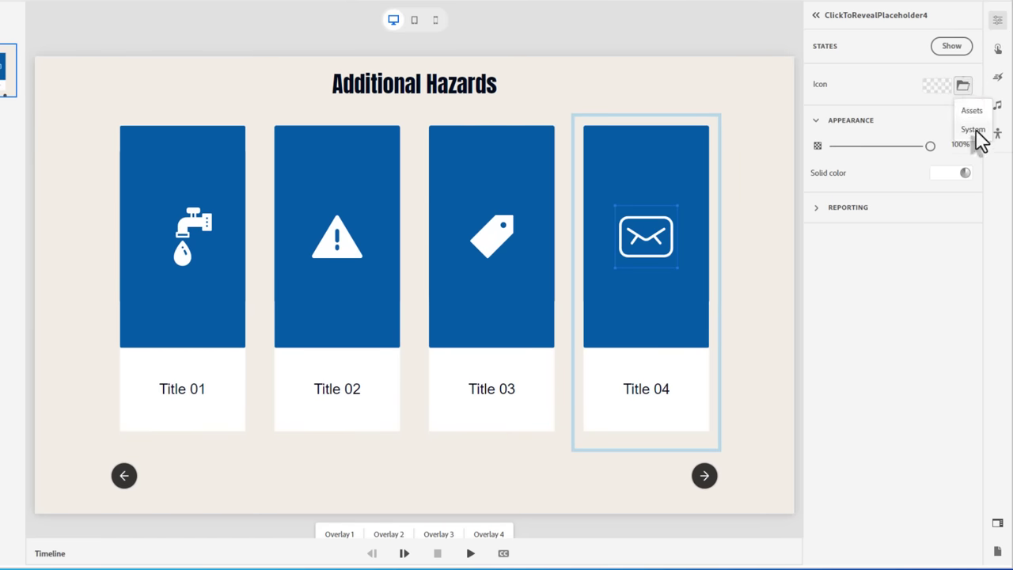
left_click(977, 131)
left_click(48, 119)
left_click(248, 221)
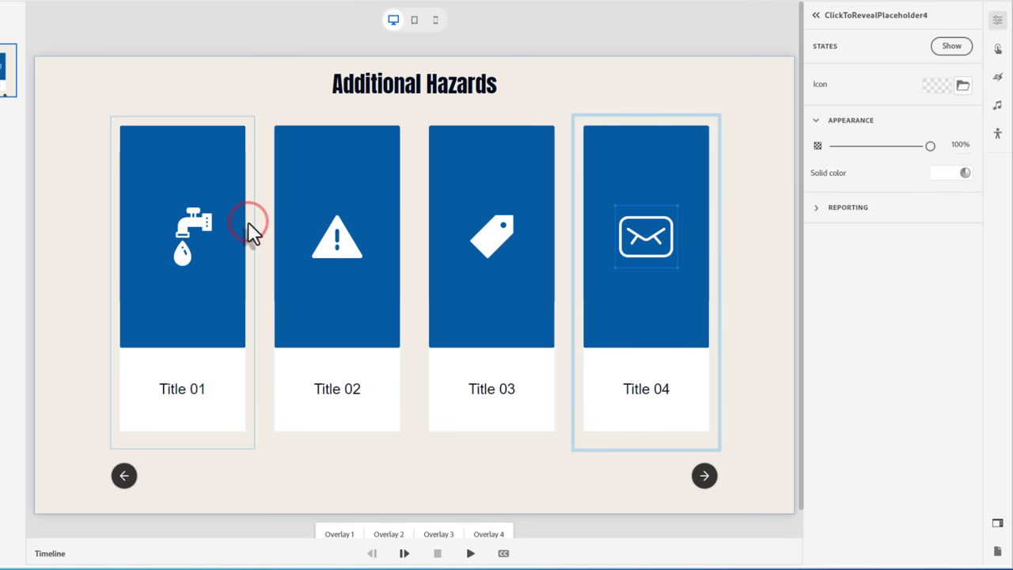
Overwrite Title 01–04 with Working neat water, Emergency equipment, Energized equipment and Working alone
left_click(181, 388)
double_click(180, 388)
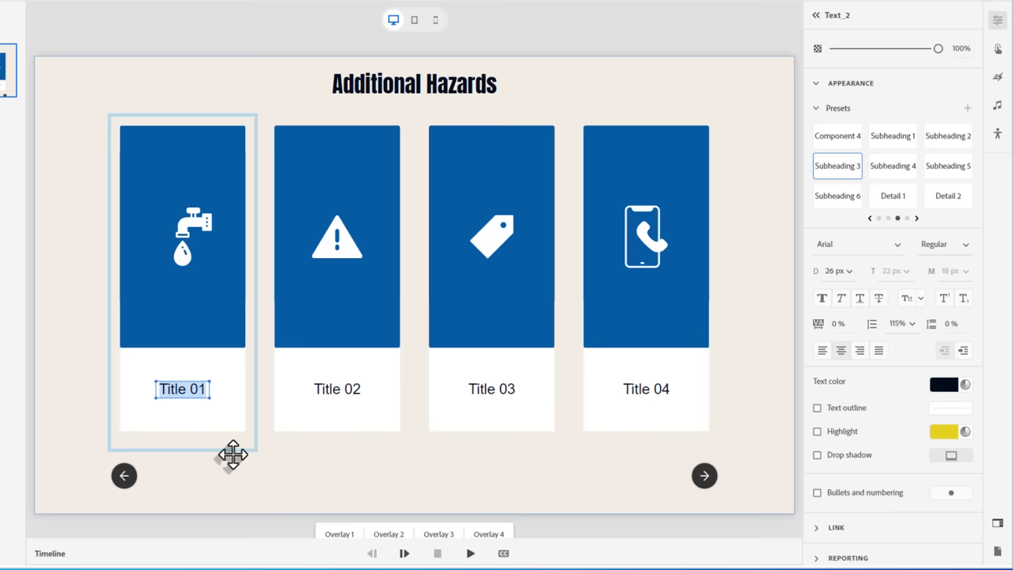
type("Working ")
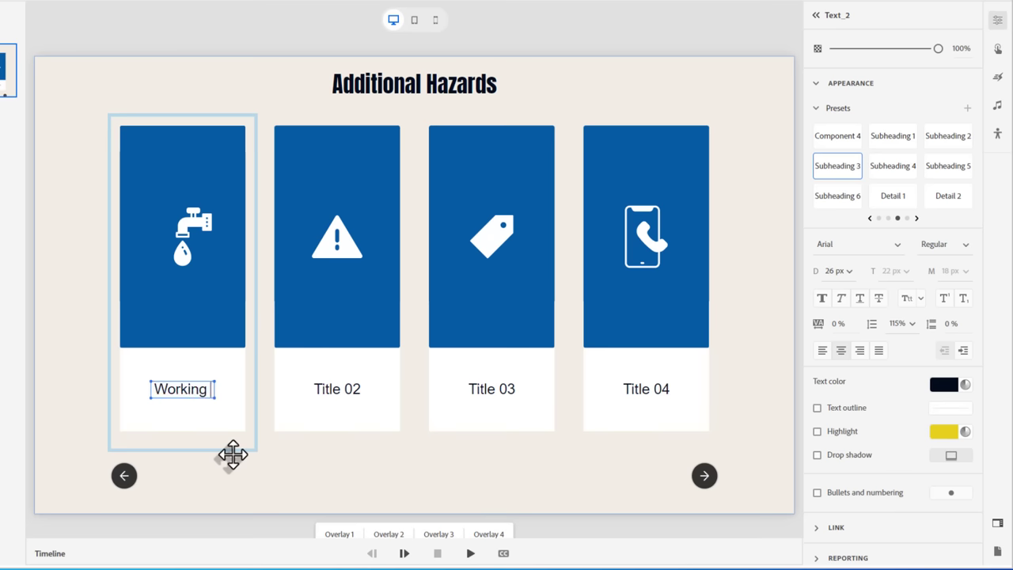
type("neat")
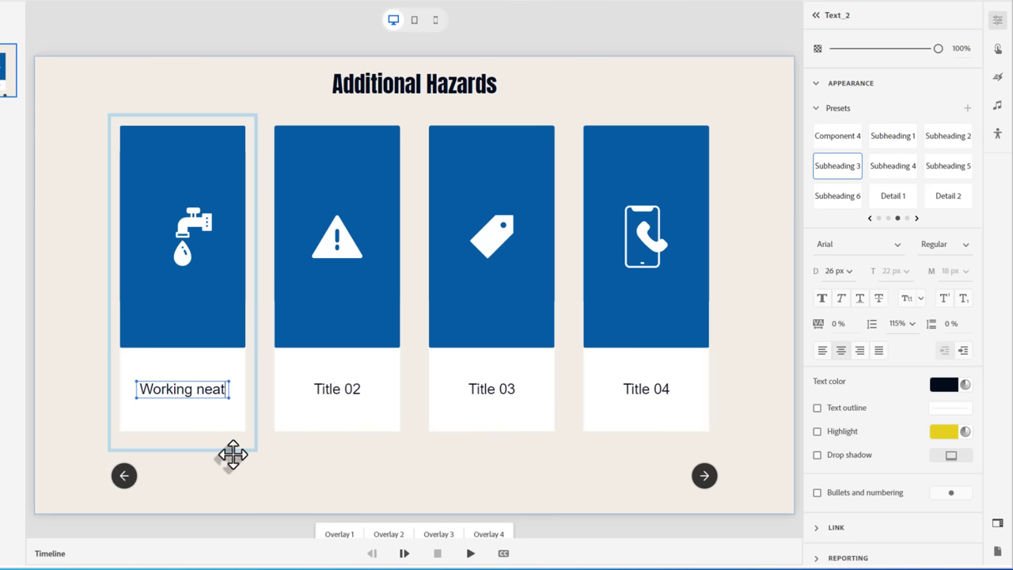
type(" water")
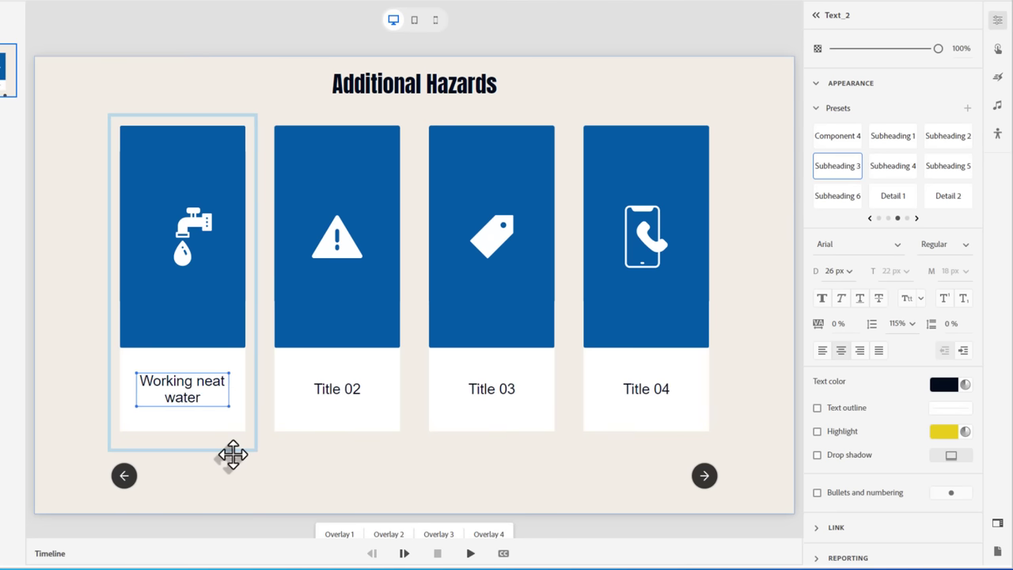
left_click(341, 394)
double_click(341, 393)
type("Emergency")
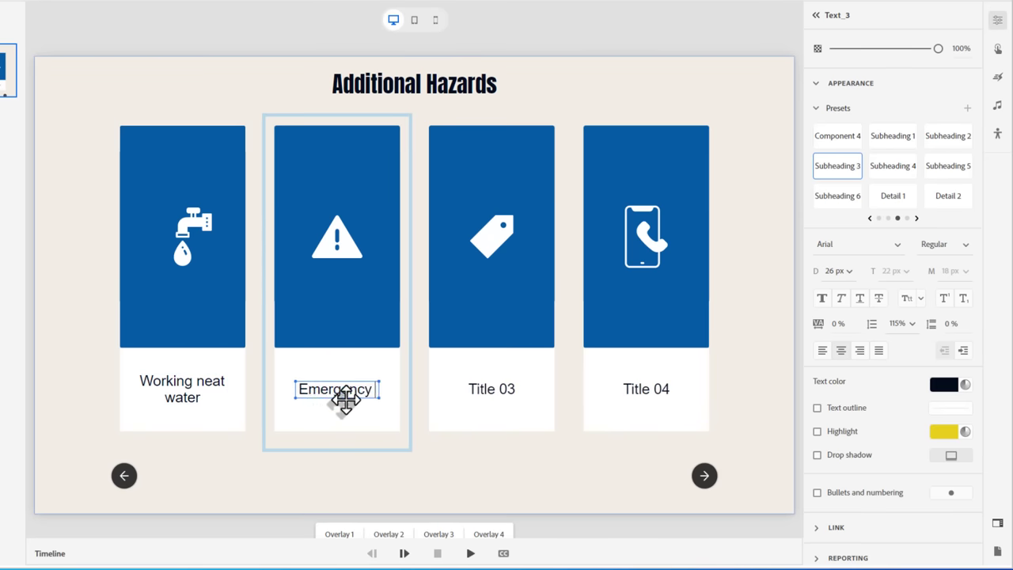
type(" equipment")
double_click(498, 396)
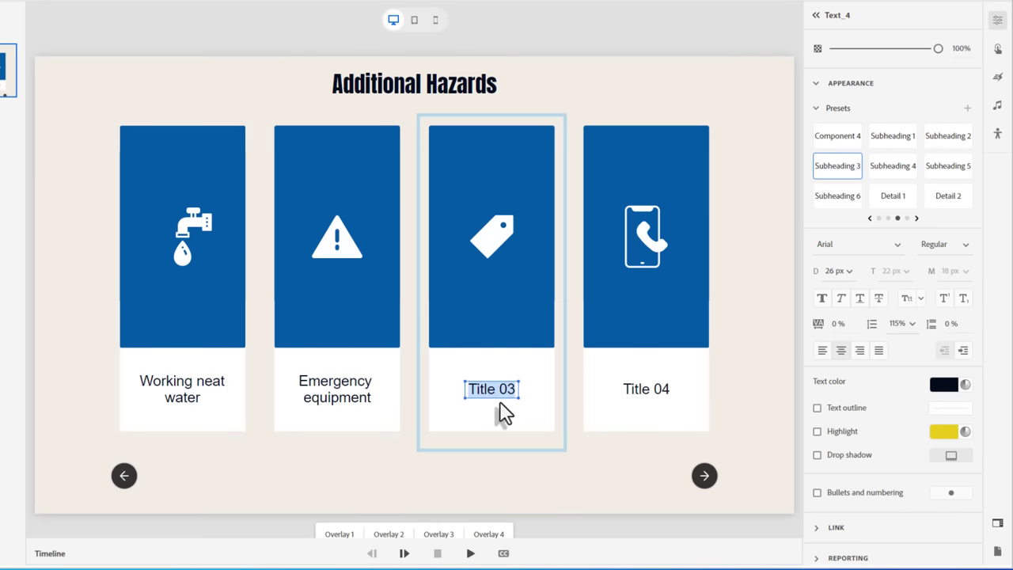
type("Energized equipment")
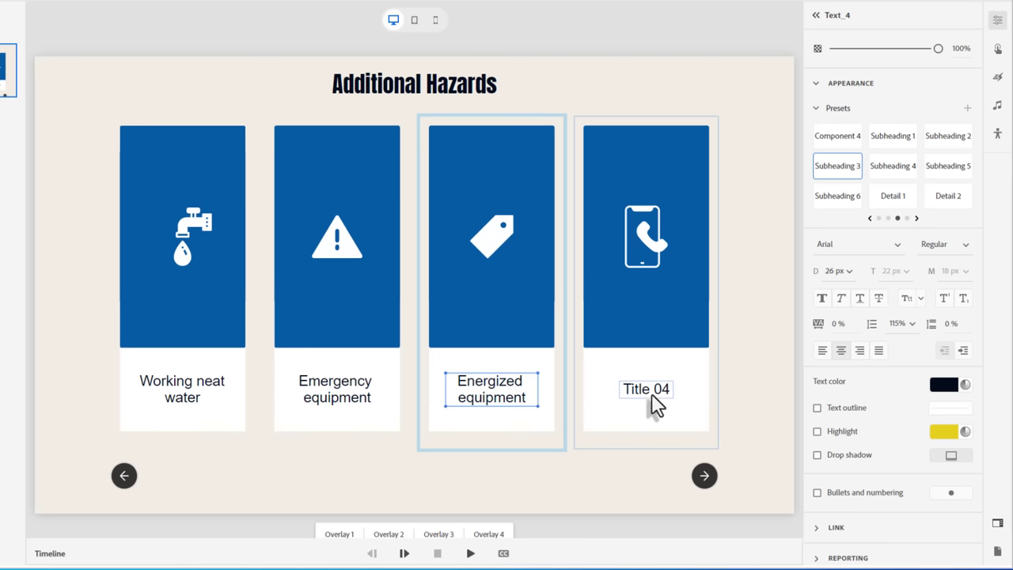
double_click(649, 396)
type("Working alone")
left_click(729, 357)
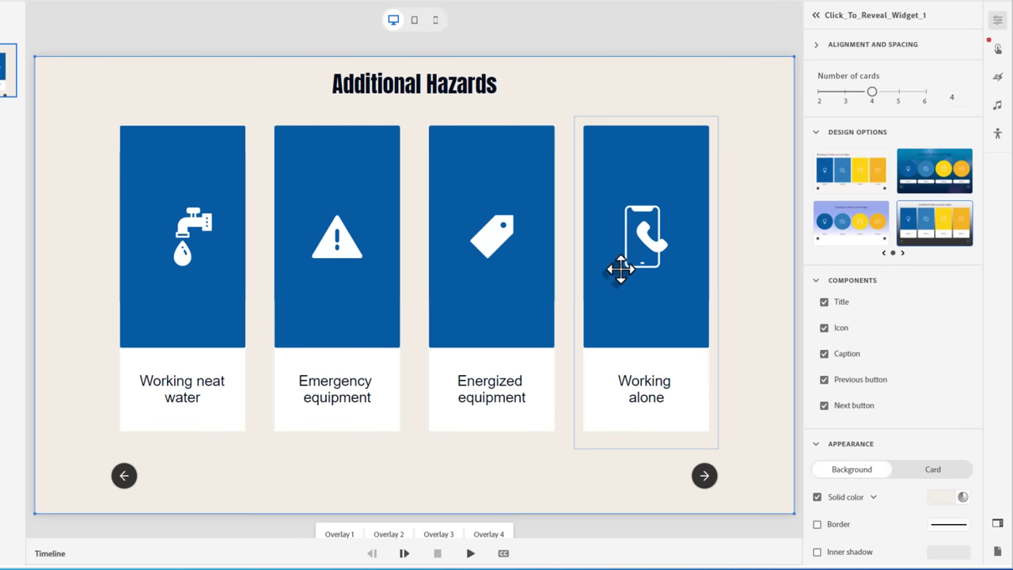
scroll(618, 269, "down", 1)
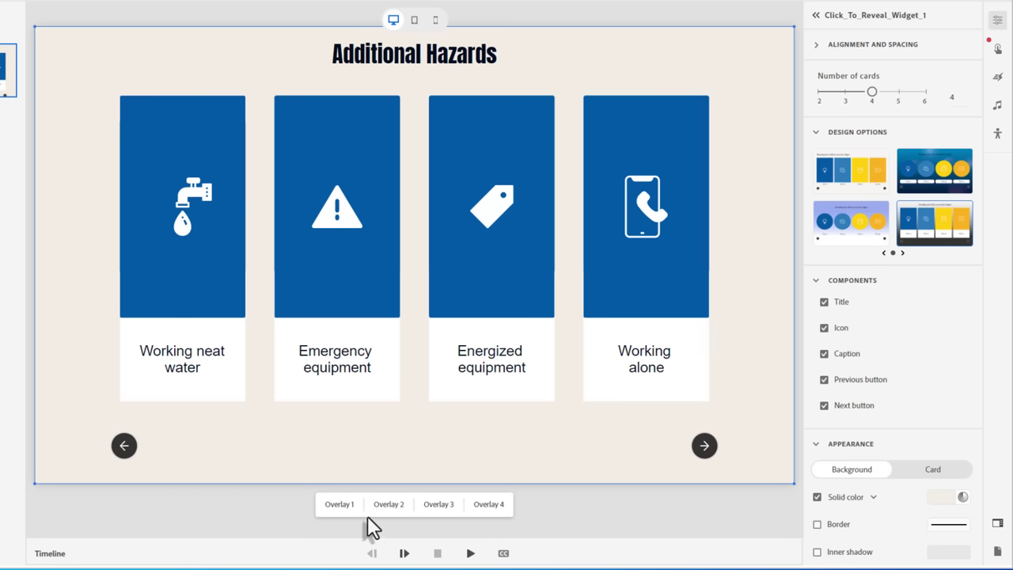
Open Overlay 1 and turn off its Overlay Title component
left_click(333, 507)
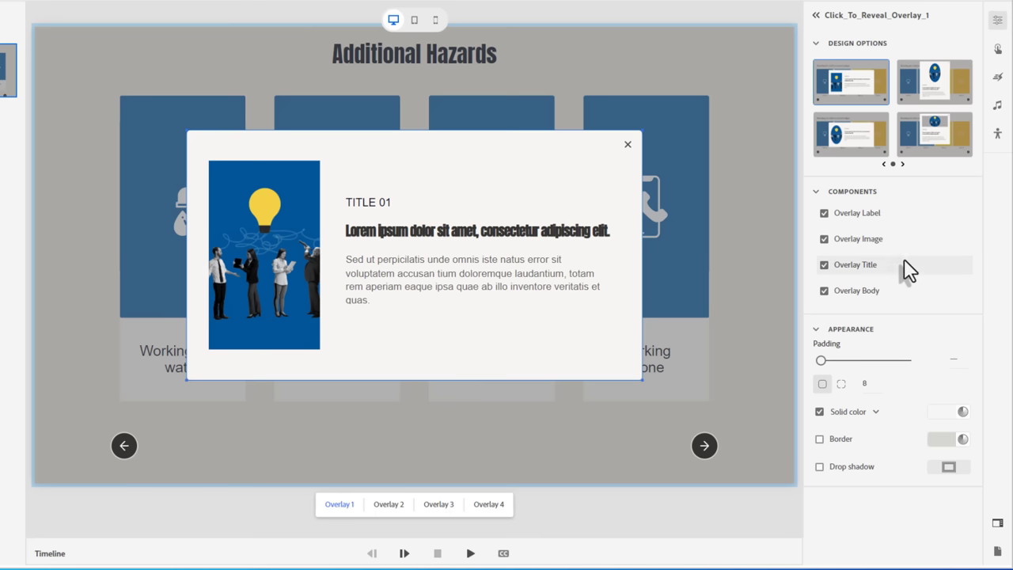
left_click(825, 266)
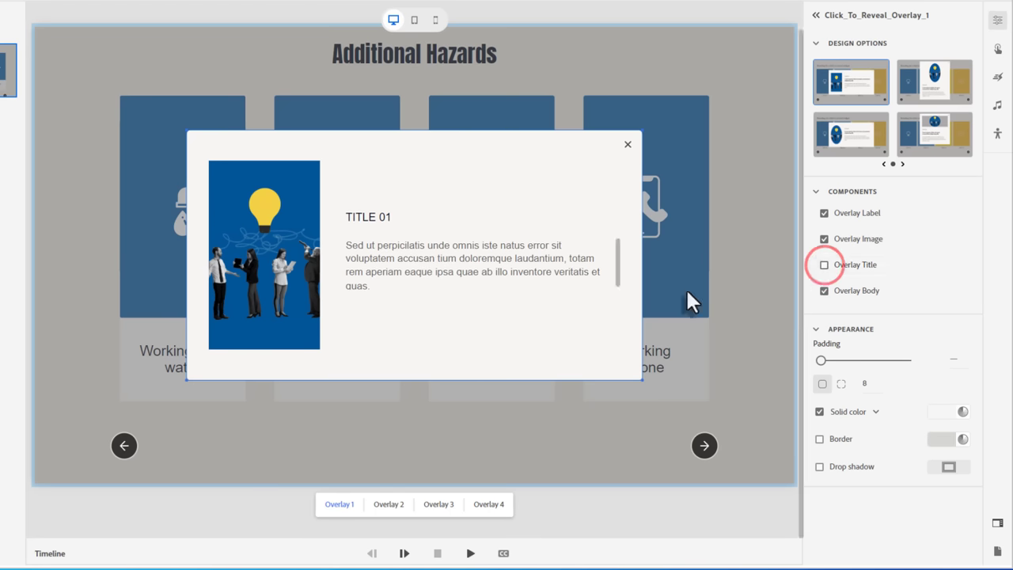
Replace the first overlay's placeholder image with the hard-hat worker photo from the computer
right_click(266, 257)
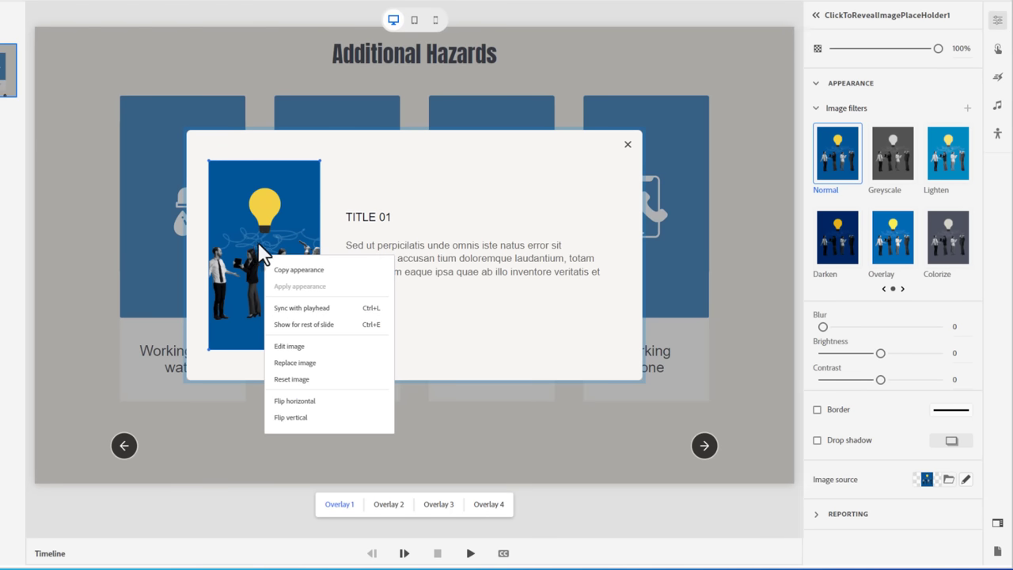
left_click(305, 364)
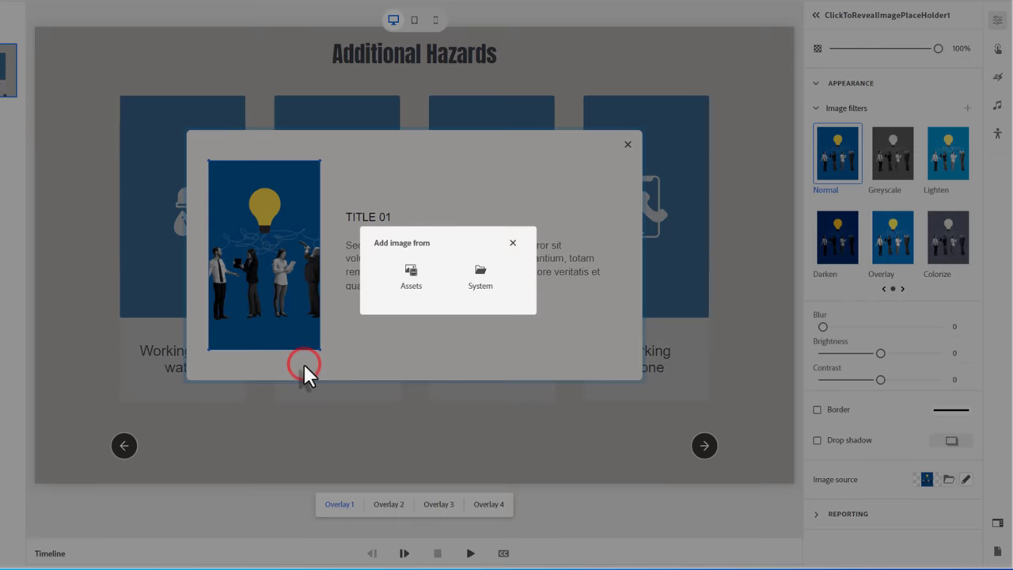
left_click(480, 270)
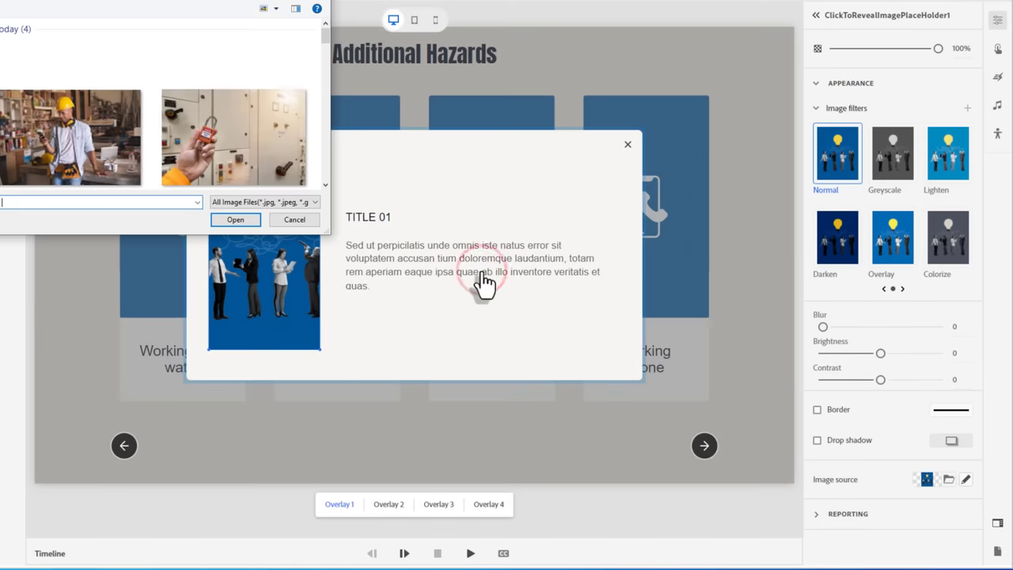
scroll(231, 114, "down", 2)
left_click(231, 114)
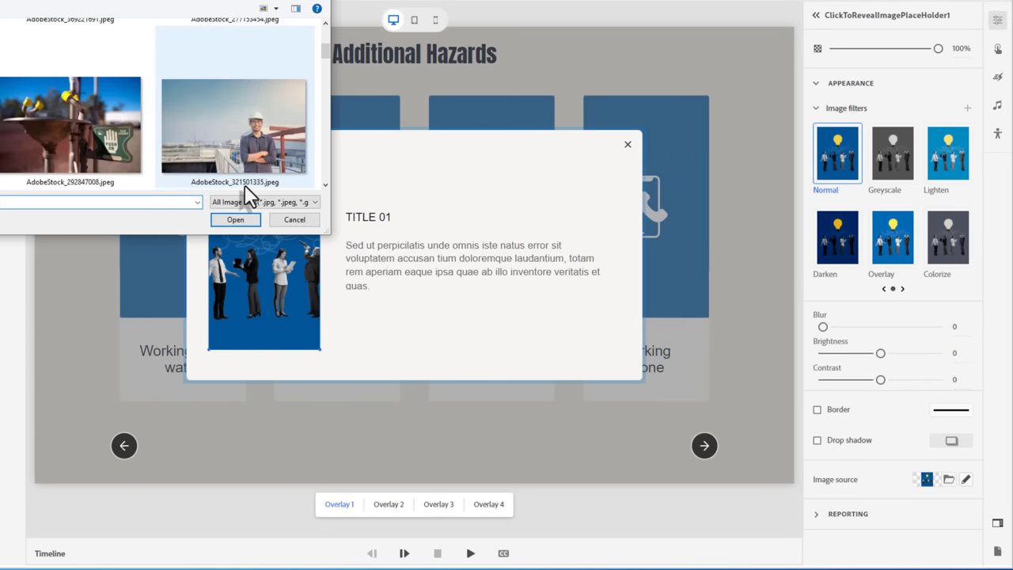
left_click(250, 218)
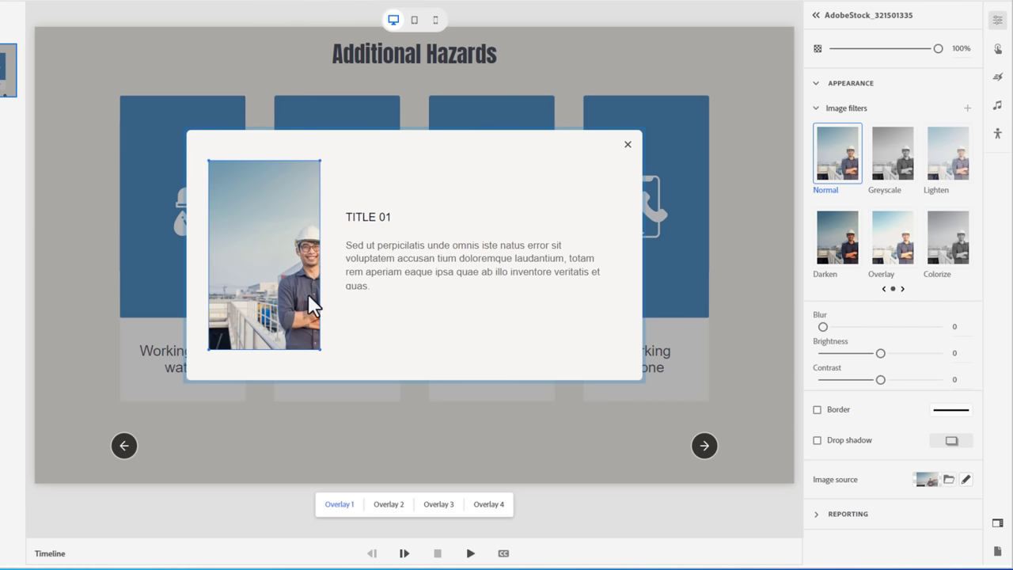
Crop the worker photo to a tighter portrait frame and save it
double_click(268, 260)
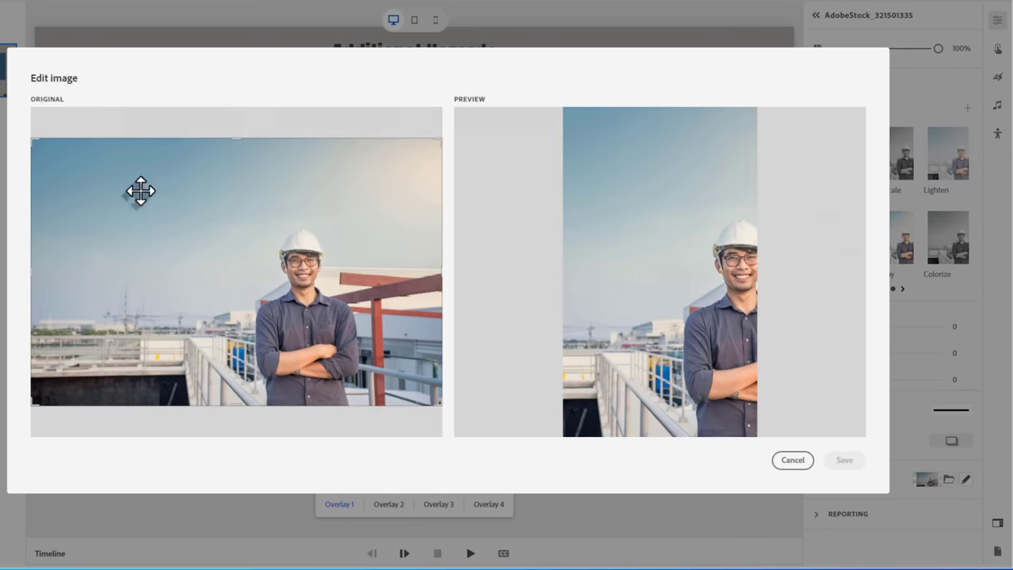
left_click_drag(30, 140, 122, 177)
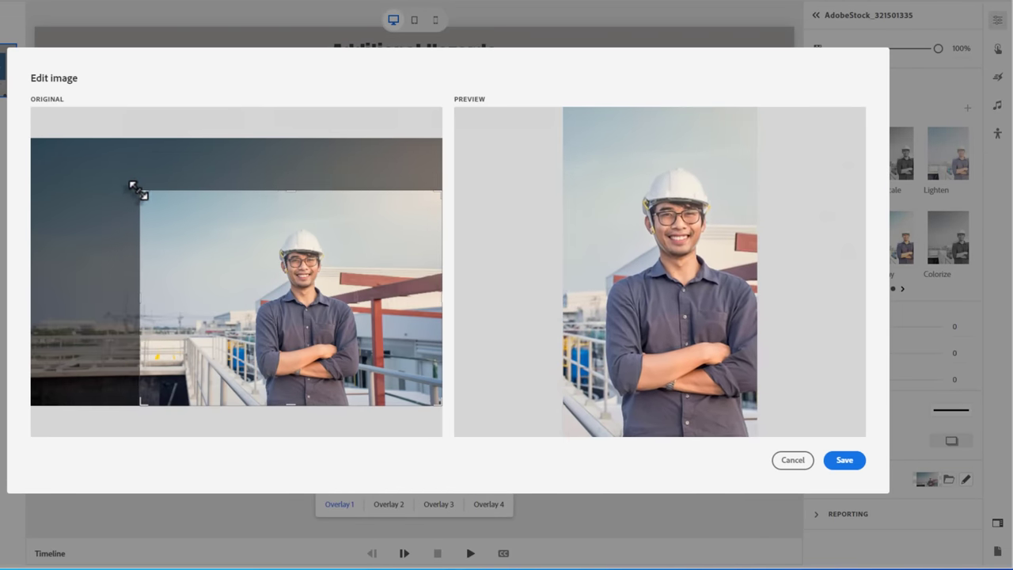
left_click_drag(141, 195, 157, 208)
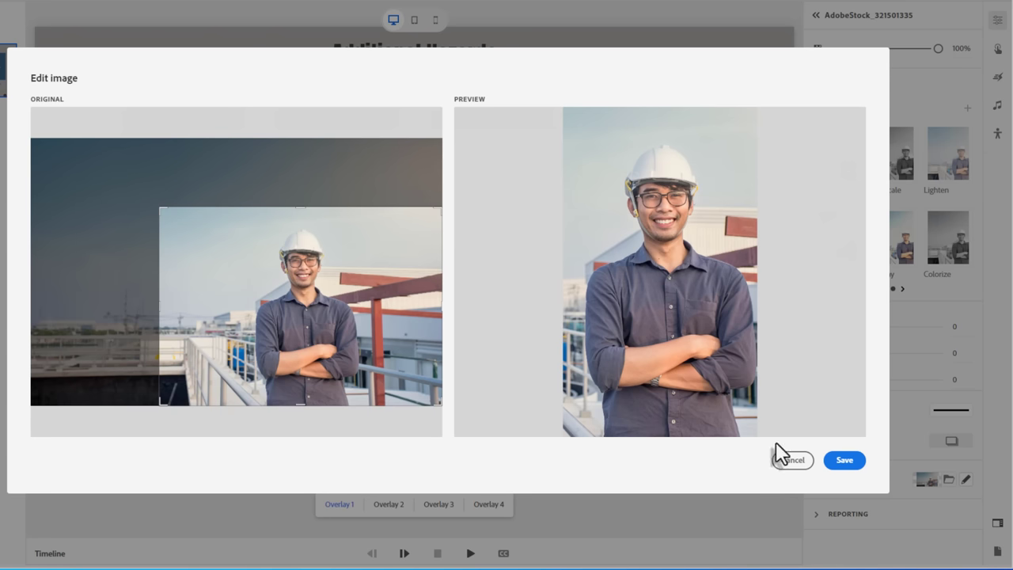
left_click(849, 462)
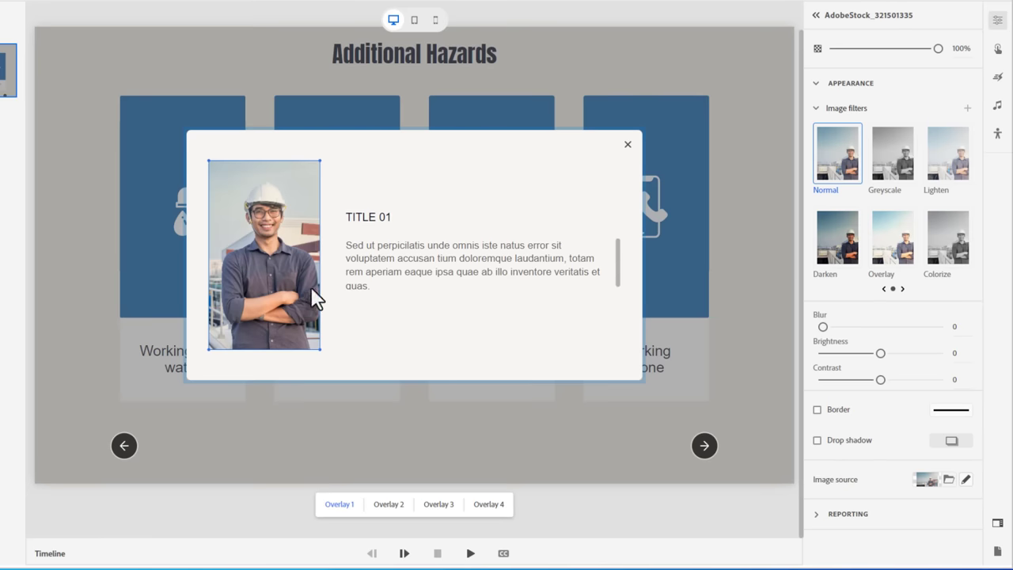
Title the first overlay WORKING AROUND WATER, paste the water-hazard paragraph, and close it
double_click(368, 217)
type("WORK")
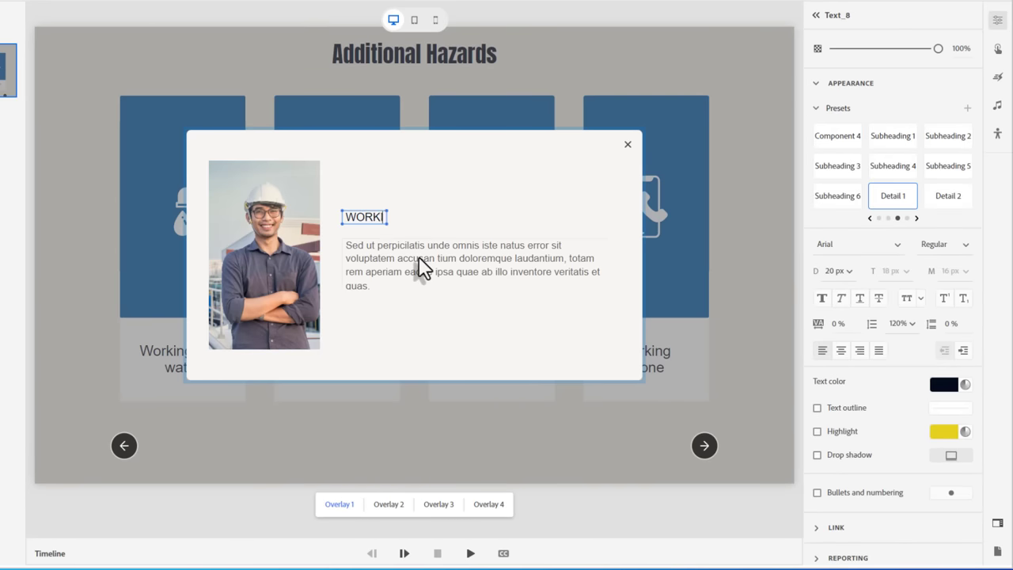
type("ING AROUND WATER")
double_click(422, 264)
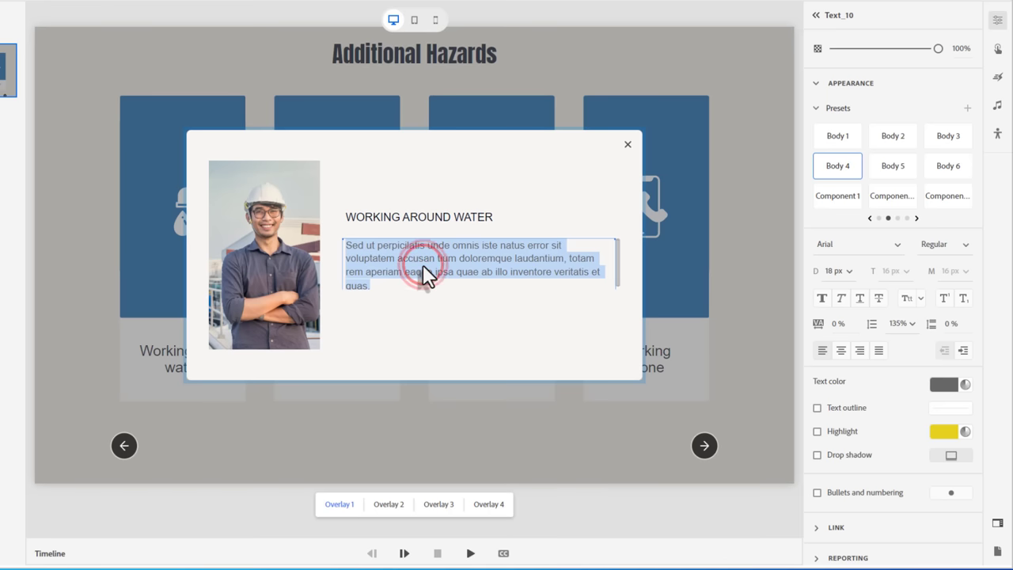
type("Working around water can introduce additional hazards like drowning. Ensure the hazard is assessed and controls are in place such as life jackets, railings or life preservers.")
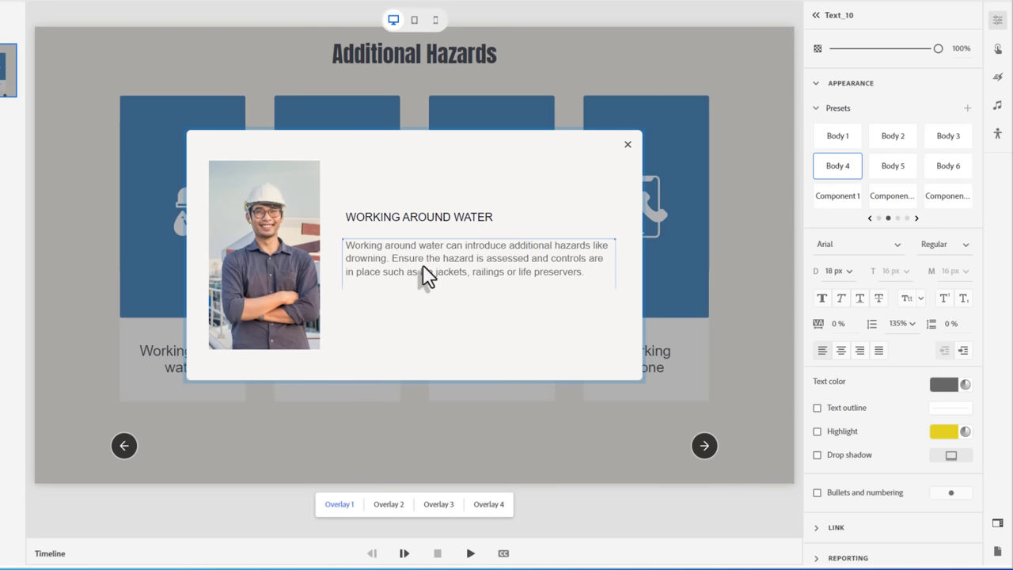
key("BackSpace")
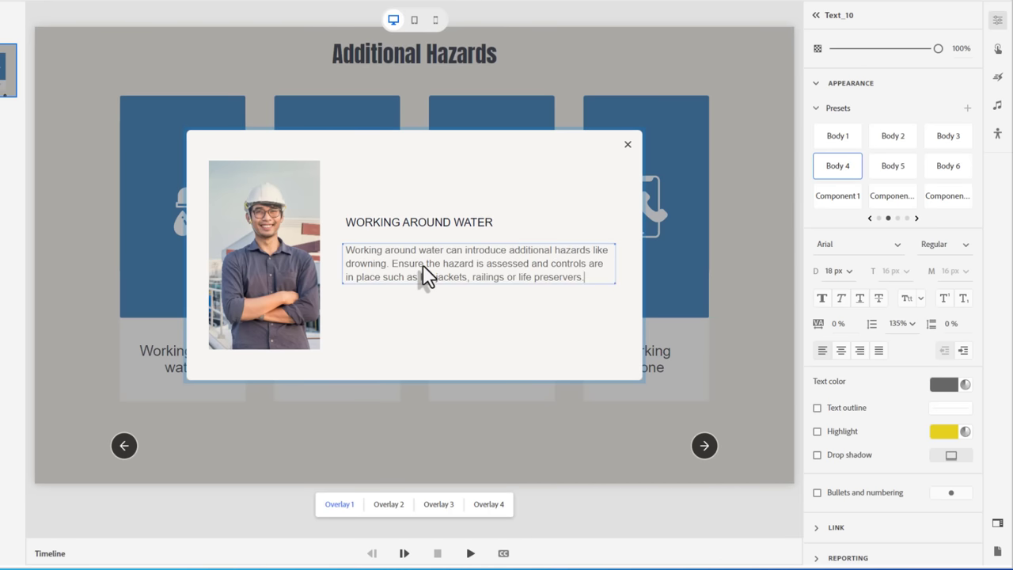
left_click(627, 147)
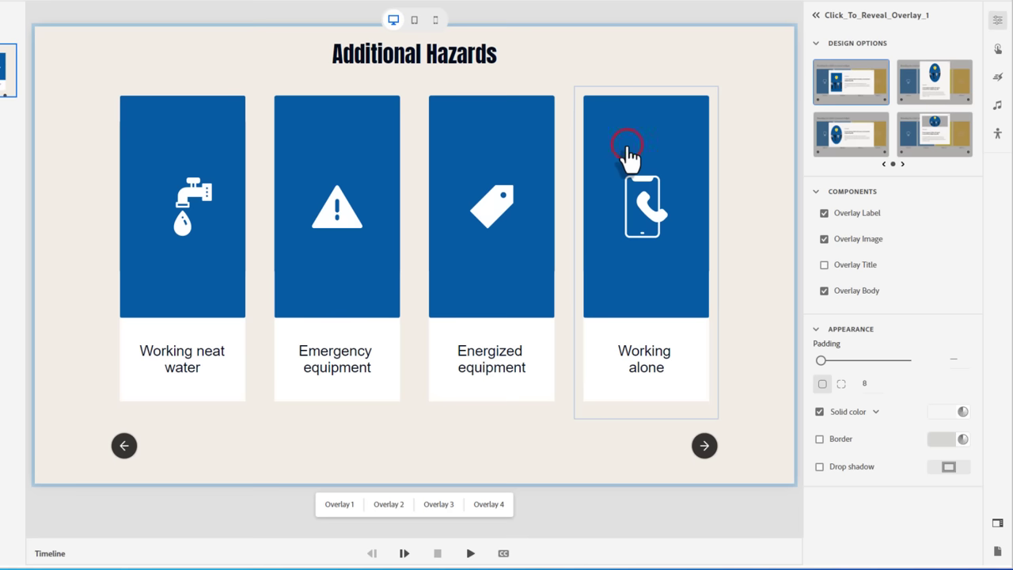
Open Overlay 2, hide its overlay title, and replace the image with AdobeStock_292847008
left_click(393, 510)
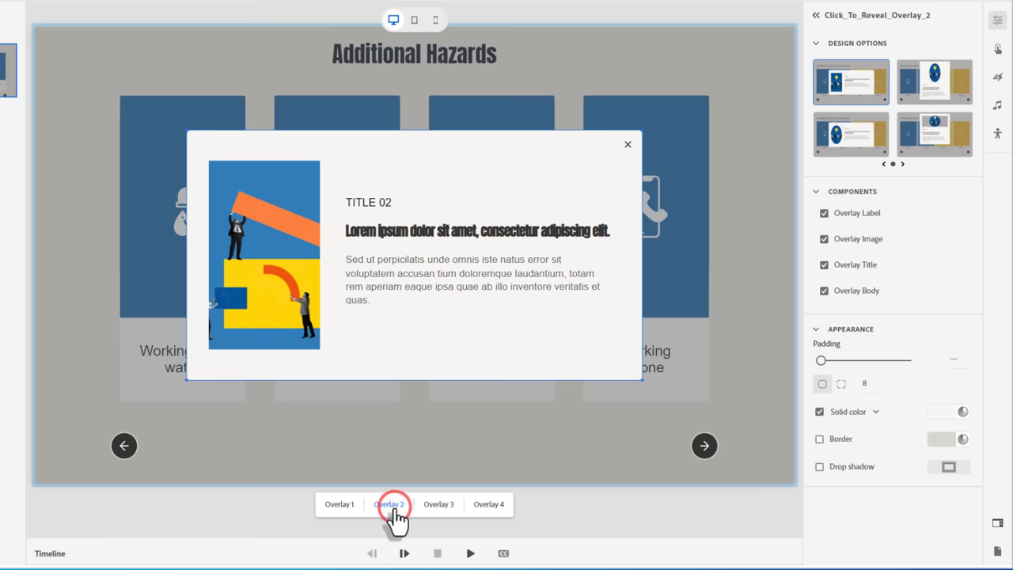
left_click(824, 265)
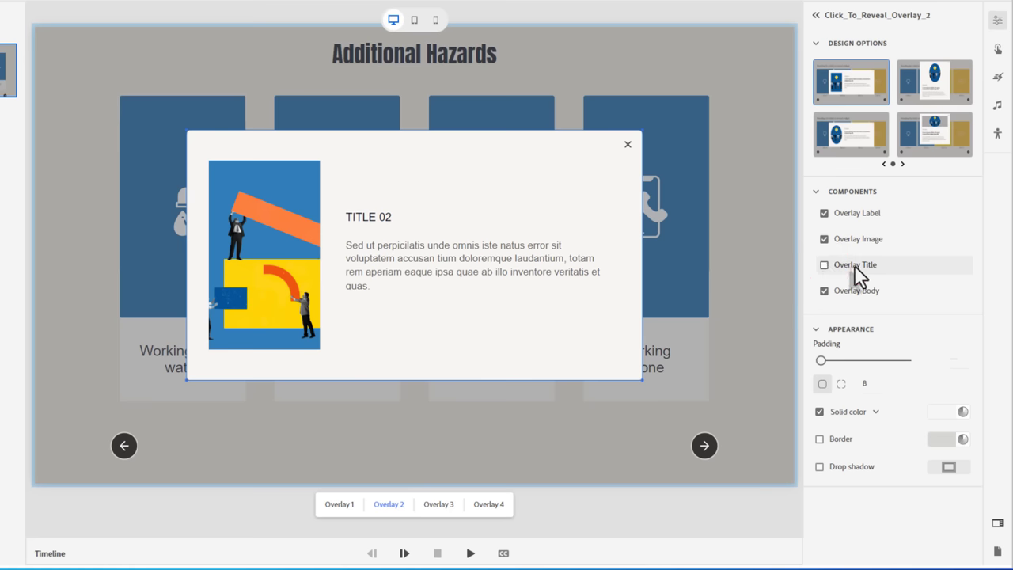
right_click(270, 266)
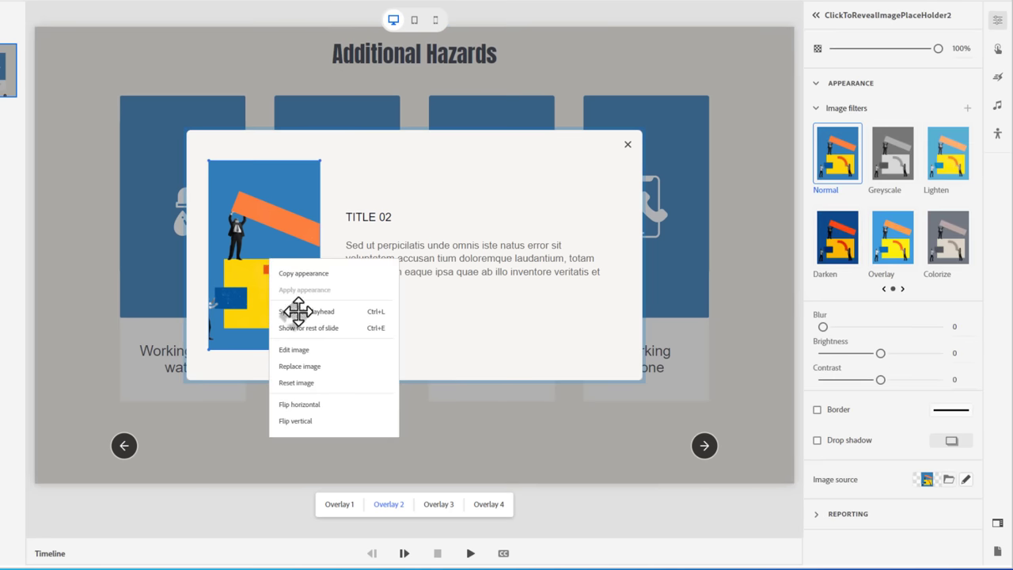
left_click(309, 366)
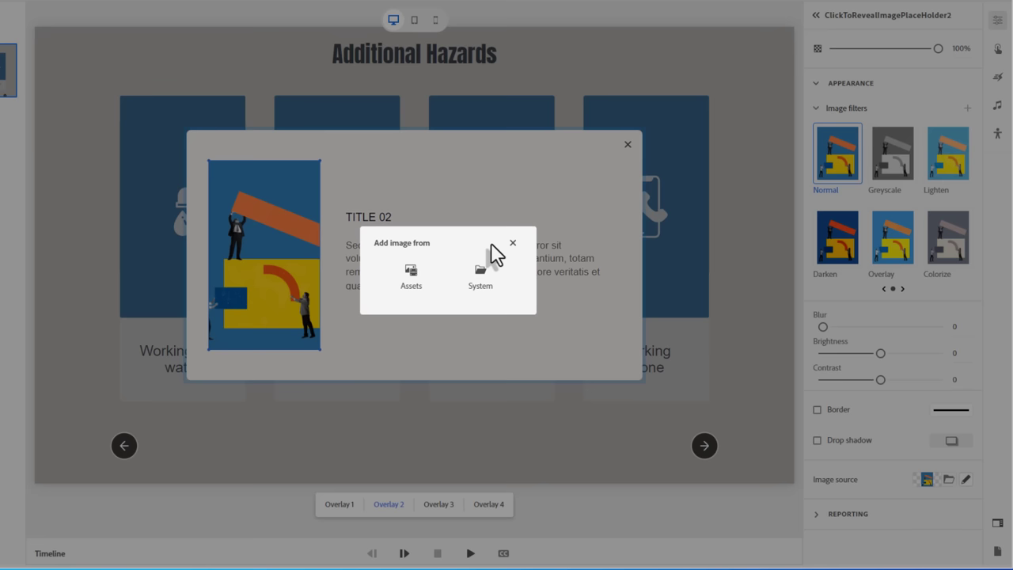
left_click(481, 279)
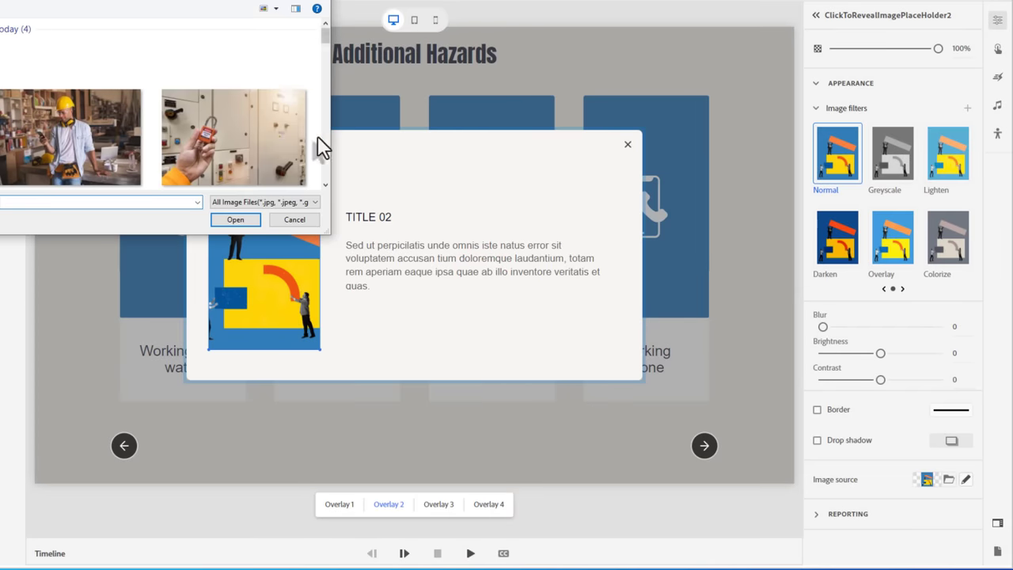
scroll(270, 122, "down", 3)
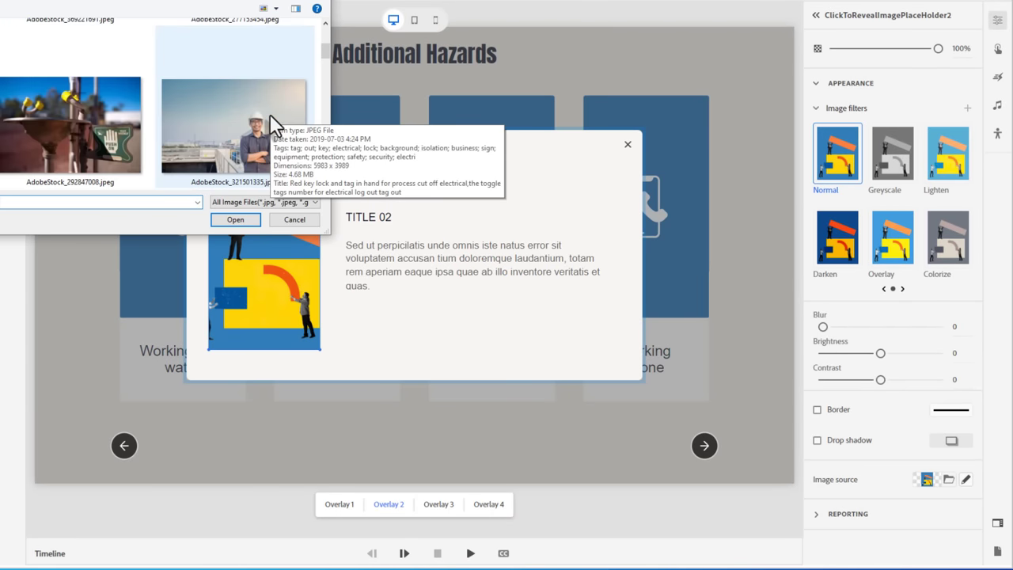
double_click(133, 125)
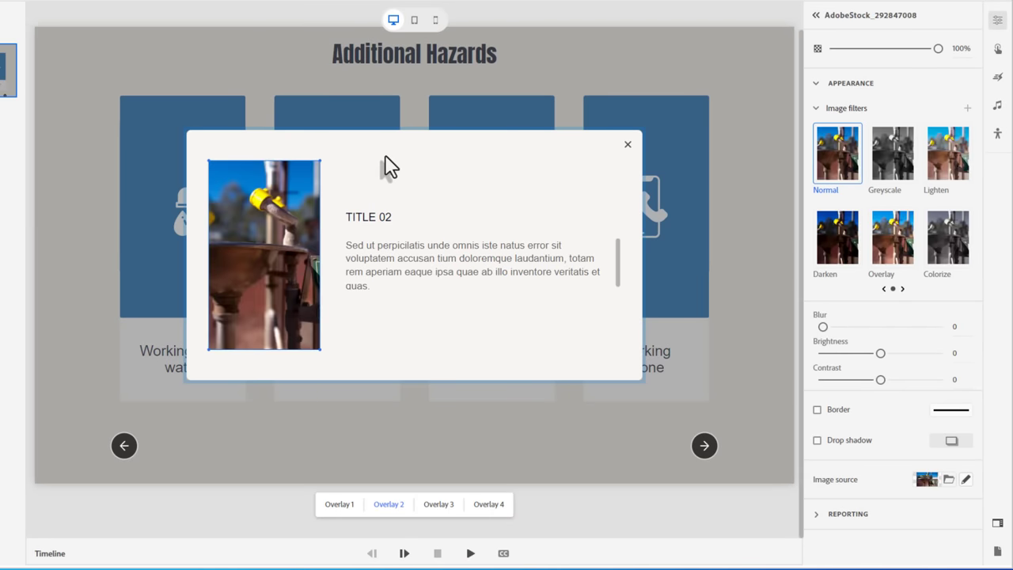
Crop the eye-wash station photo narrower and save it
double_click(277, 255)
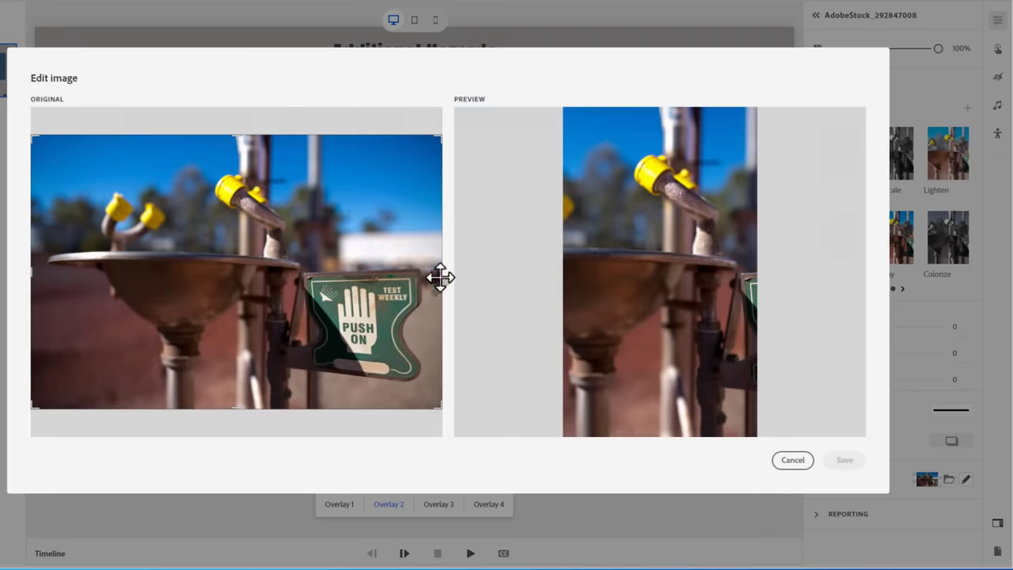
left_click_drag(441, 272, 328, 274)
left_click_drag(31, 272, 41, 271)
left_click_drag(330, 275, 299, 274)
left_click(846, 459)
Title the second overlay EMERGENCY EQUIPMENT and paste the emergency-equipment paragraph as body
left_click(384, 218)
double_click(383, 218)
type("EMERGENC")
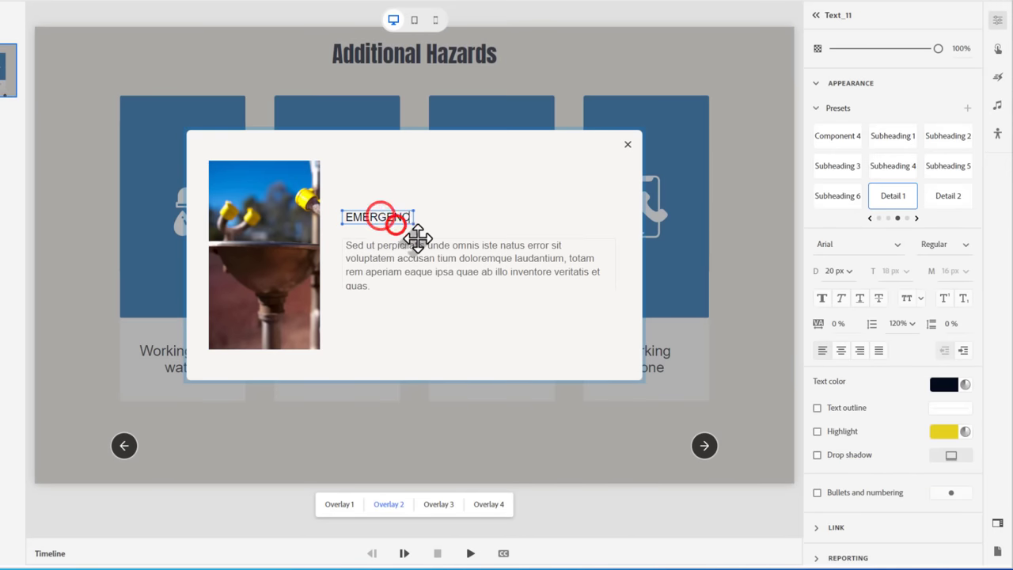
type("Y EQUIPMENT")
double_click(397, 246)
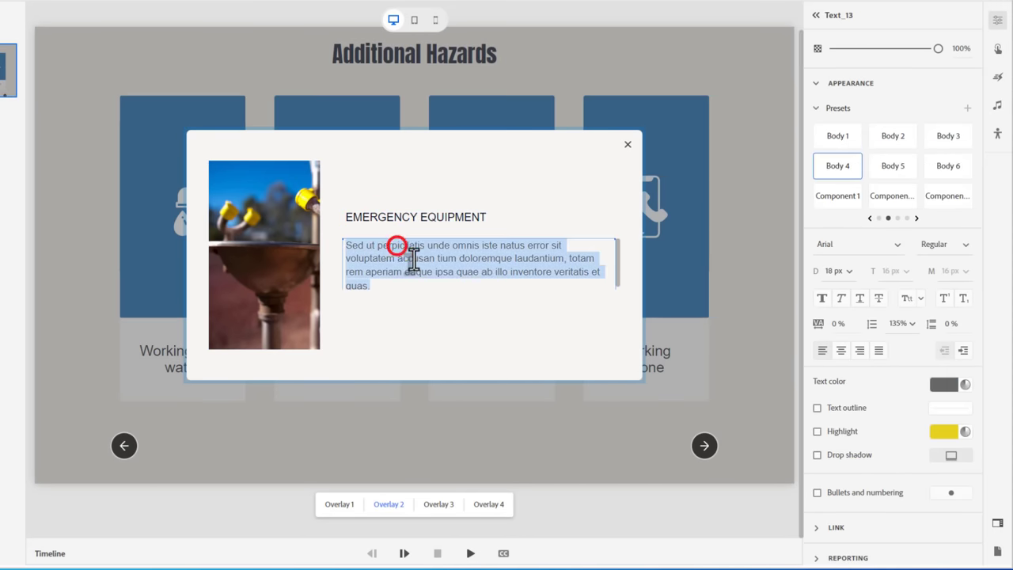
type("Emergency showers, eye wash stations, fire extinguishers, first aid kits, and AED's are located throughout the facility. Check your work area before you begin to find your nearest location for emergency equipment.")
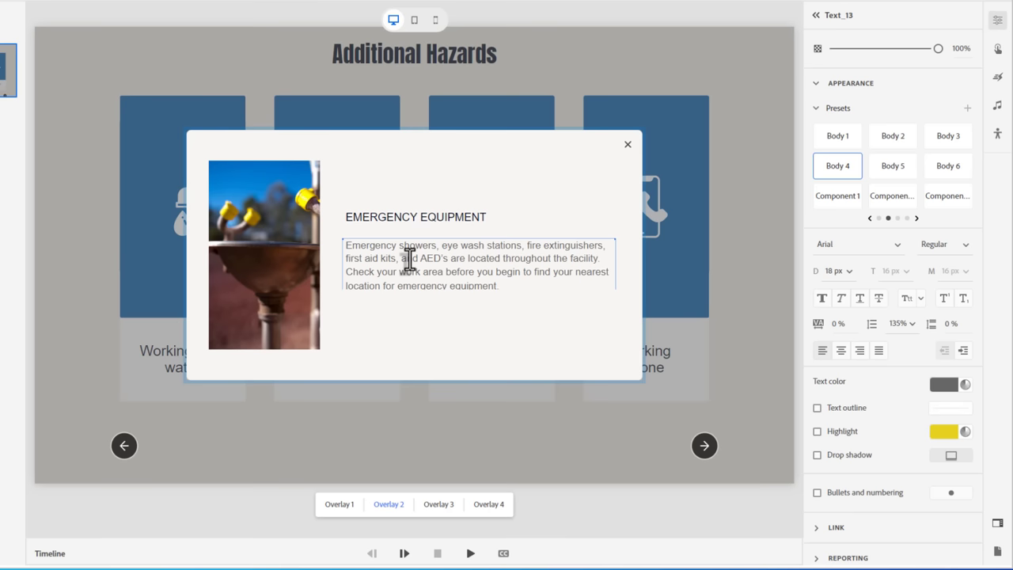
Open Overlay 3, hide its overlay title, and replace the image with the lockout padlock photo
left_click(434, 507)
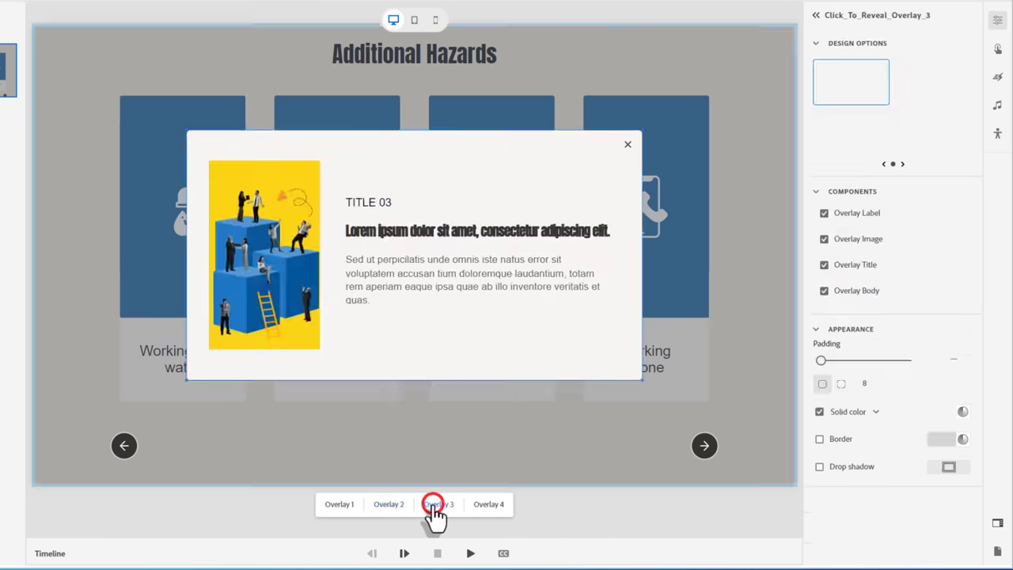
left_click(824, 265)
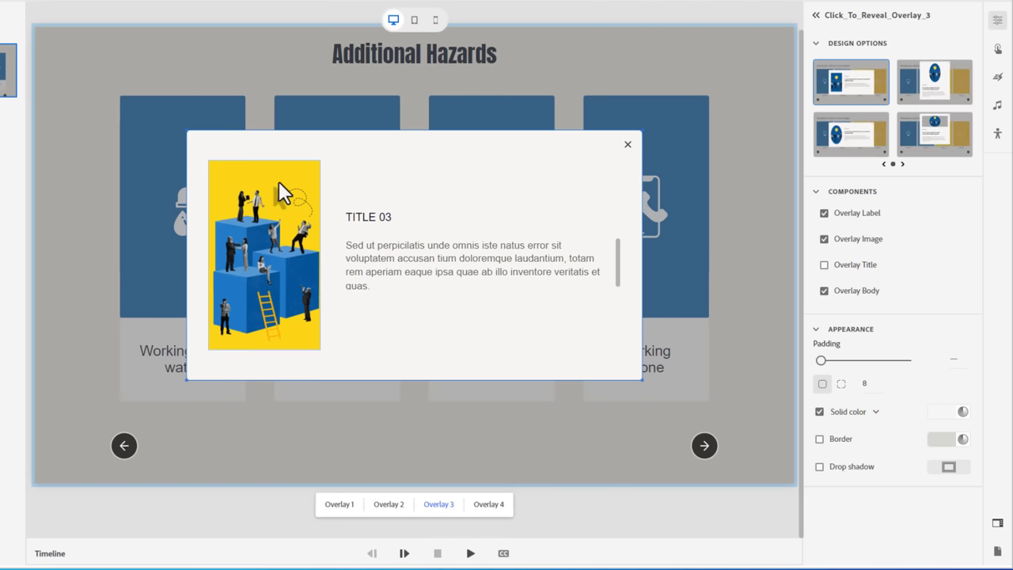
right_click(261, 241)
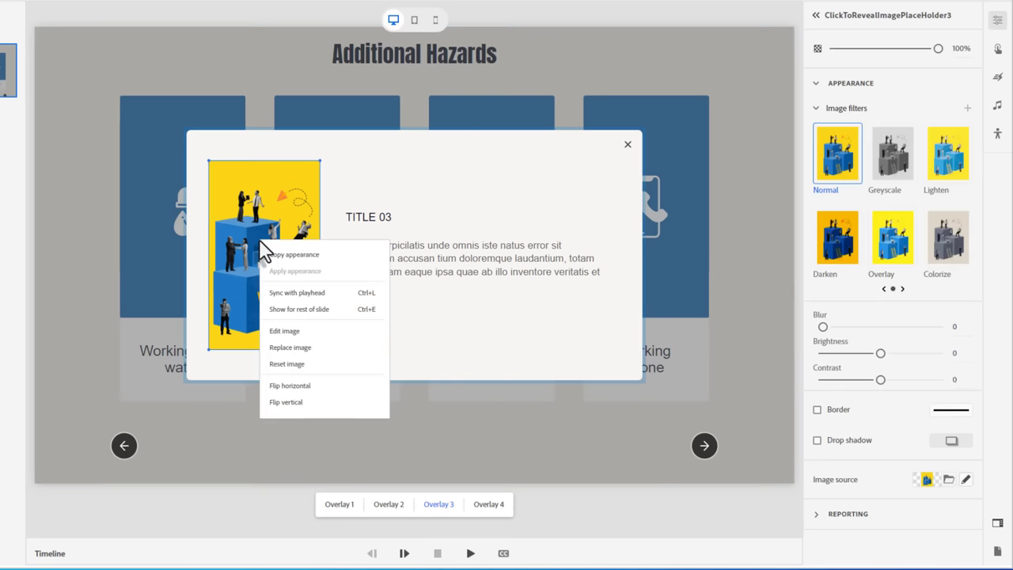
left_click(293, 347)
left_click(477, 277)
left_click(269, 114)
left_click(257, 220)
Crop the padlock photo tightly around the hand and padlock, then save
double_click(258, 240)
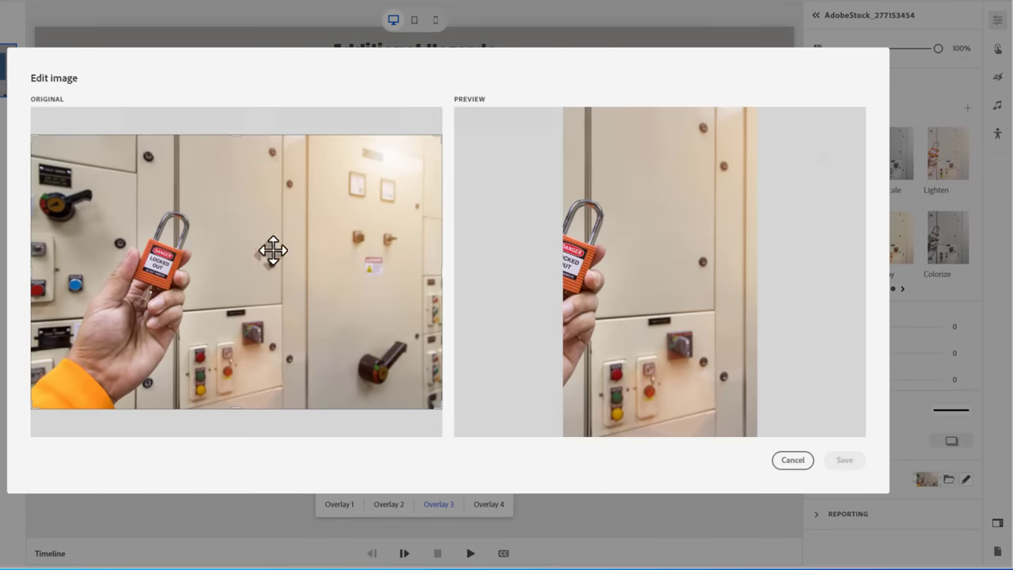
left_click_drag(440, 274, 265, 269)
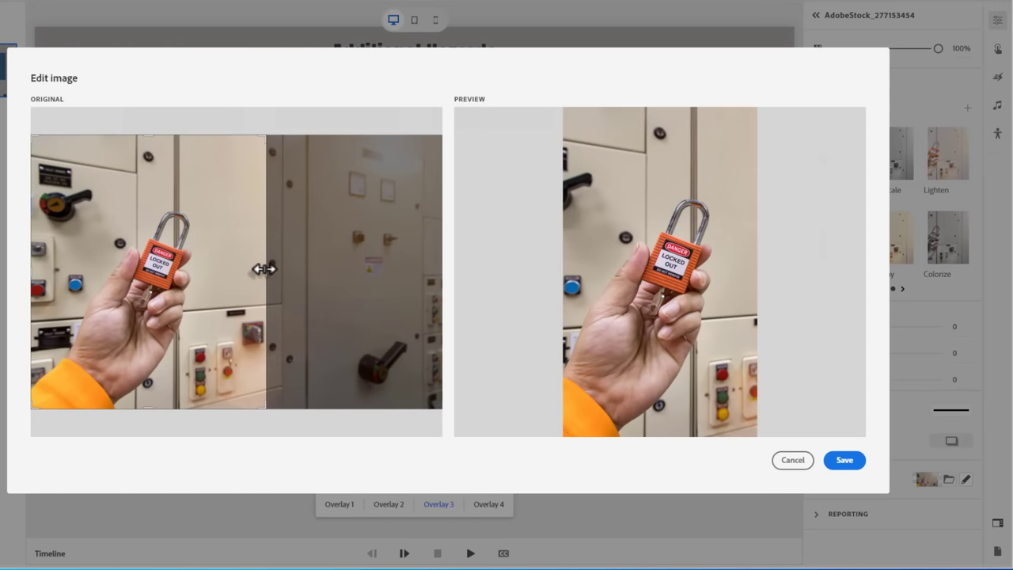
left_click_drag(261, 406, 253, 361)
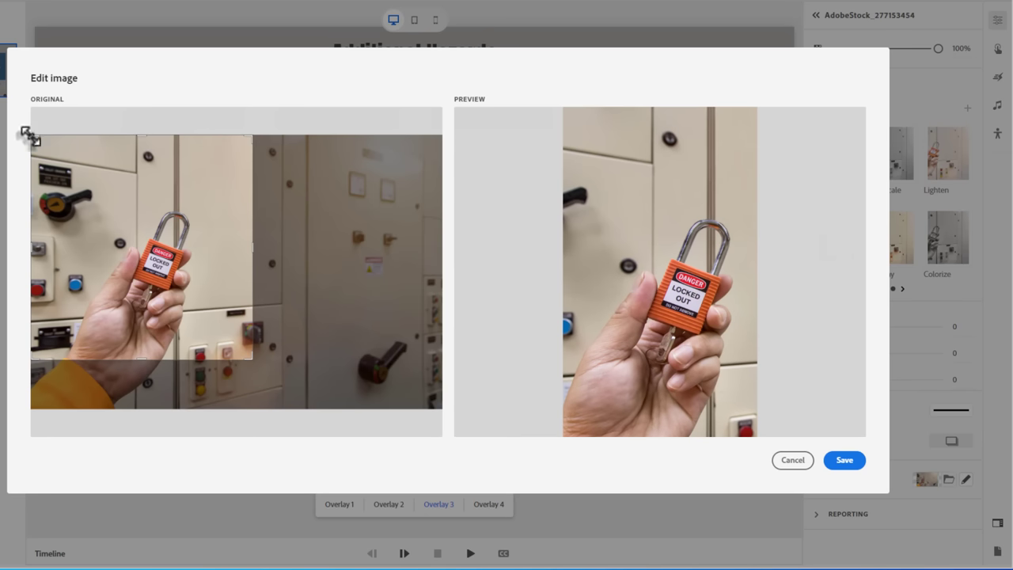
left_click_drag(33, 134, 67, 175)
left_click(844, 464)
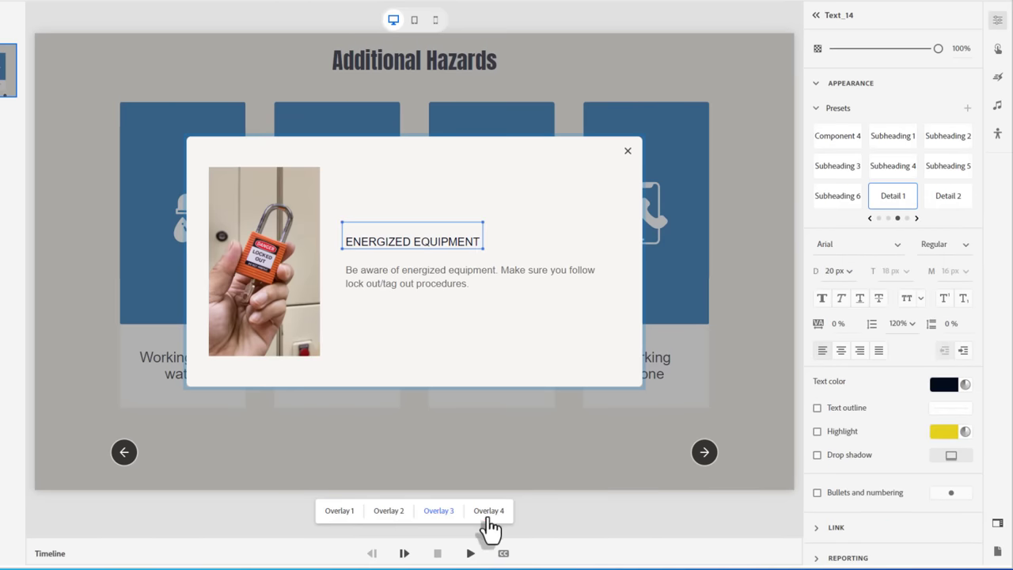
Open Overlay 4, hide its overlay title, and title it WORKING ALONE
left_click(487, 511)
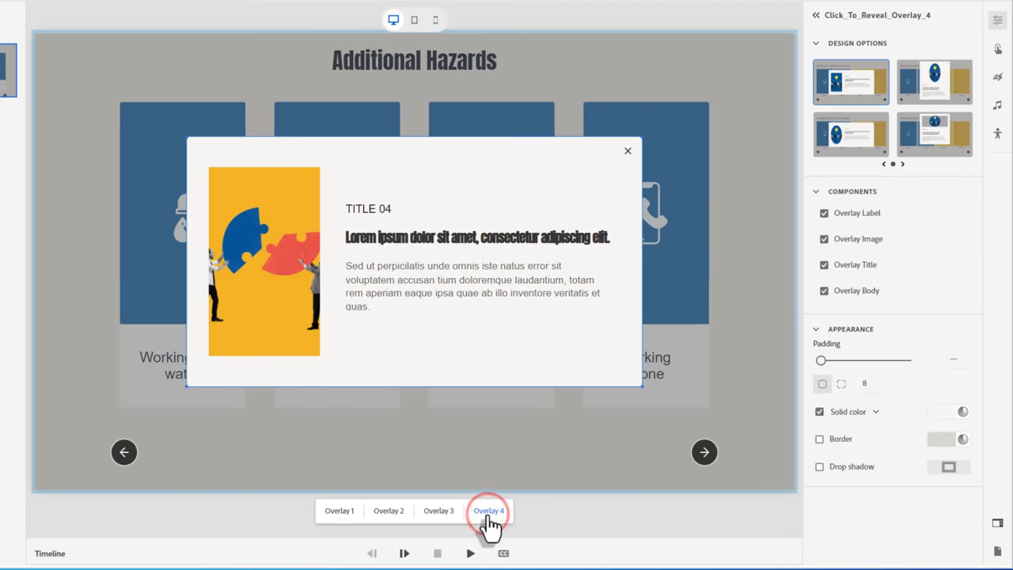
left_click(824, 265)
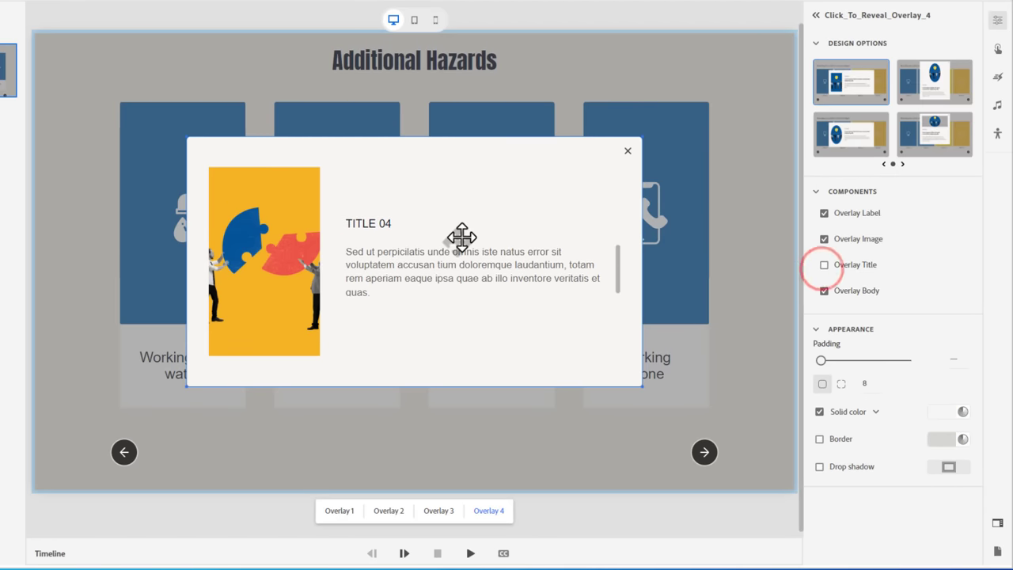
left_click(369, 224)
double_click(368, 223)
type("WORKING ALONE")
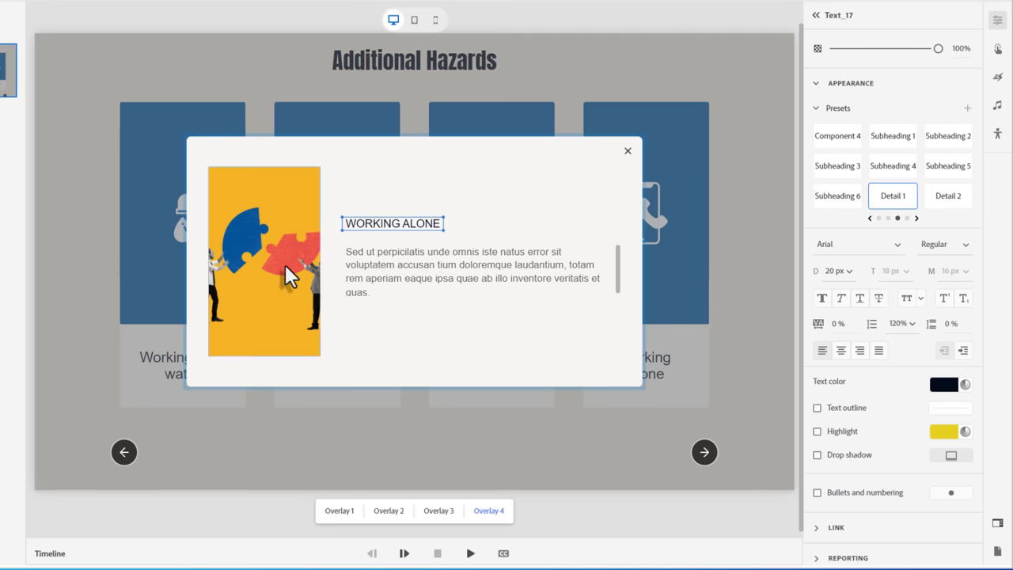
left_click(419, 265)
Replace the fourth overlay's image with the hard-hat worker photo AdobeStock_369221691.jpeg
right_click(273, 257)
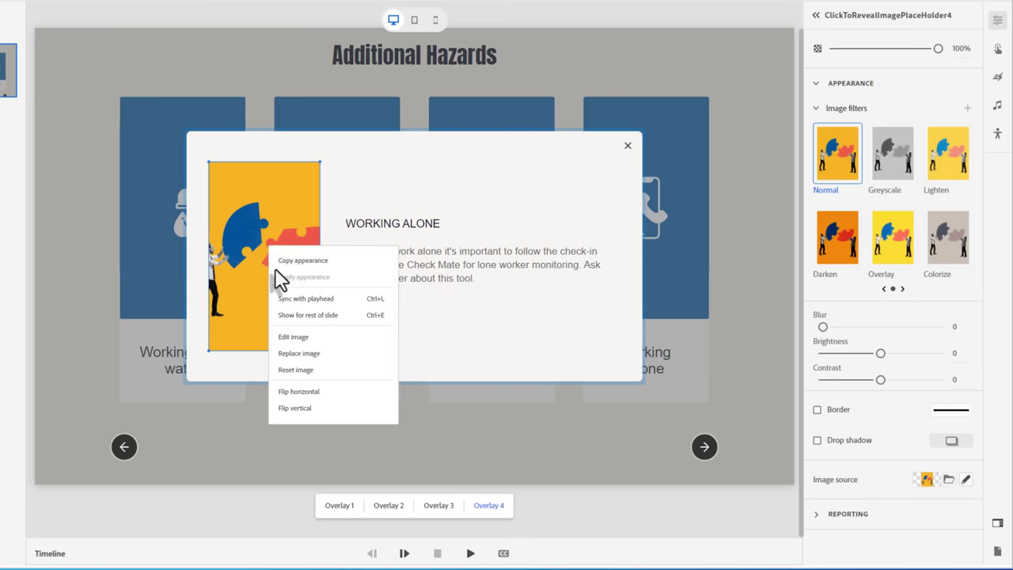
left_click(301, 353)
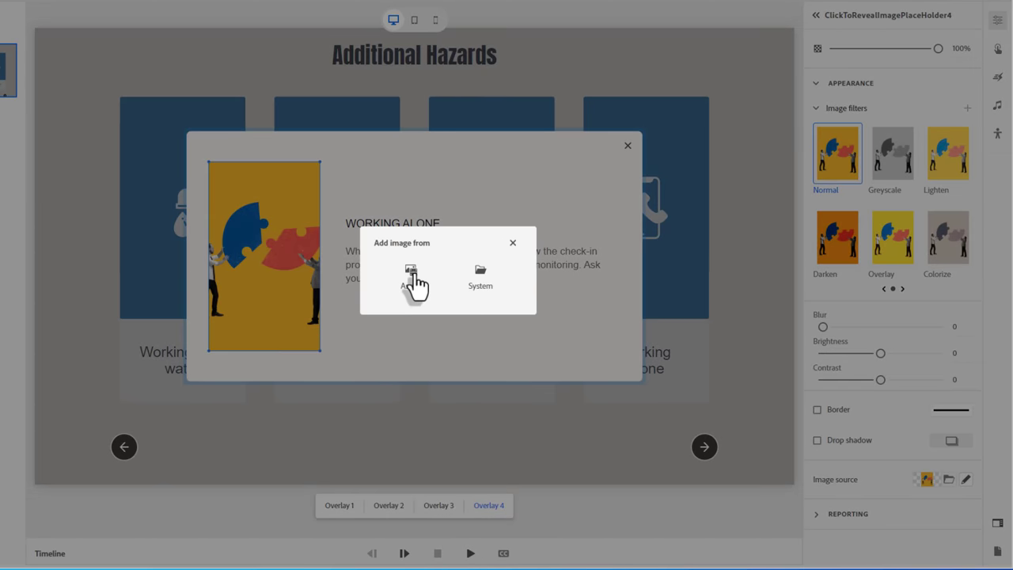
left_click(489, 277)
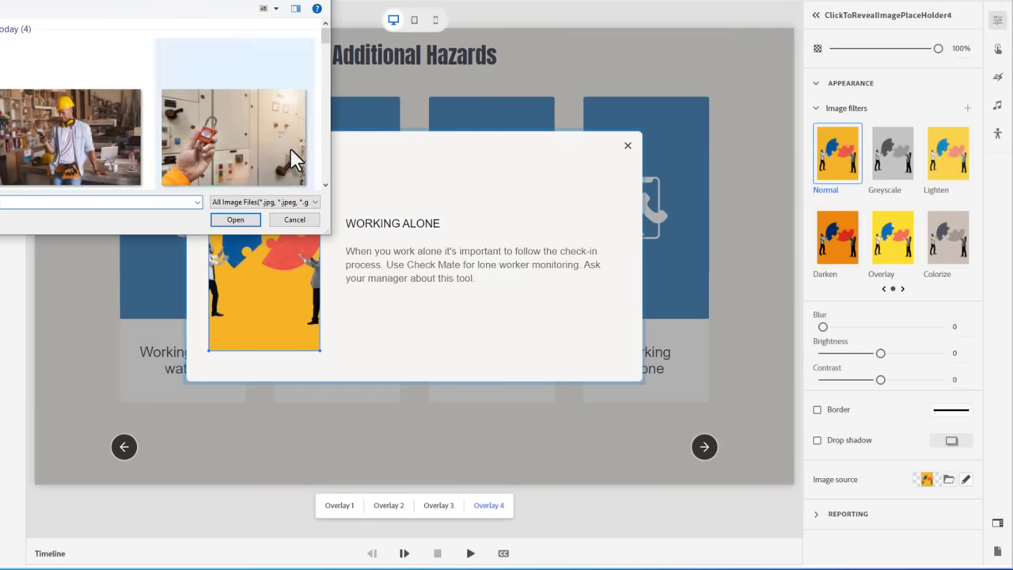
left_click(76, 137)
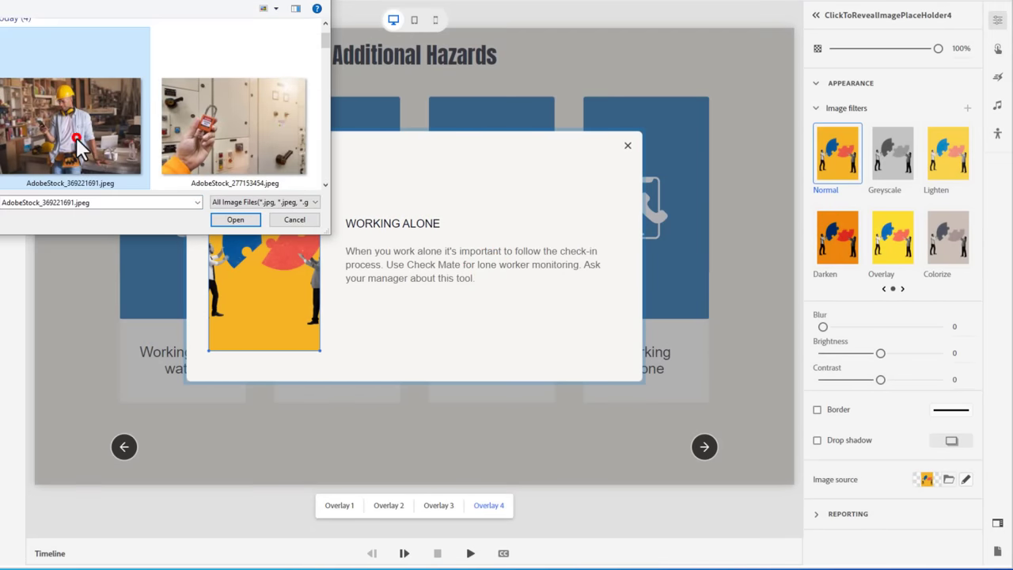
left_click(237, 220)
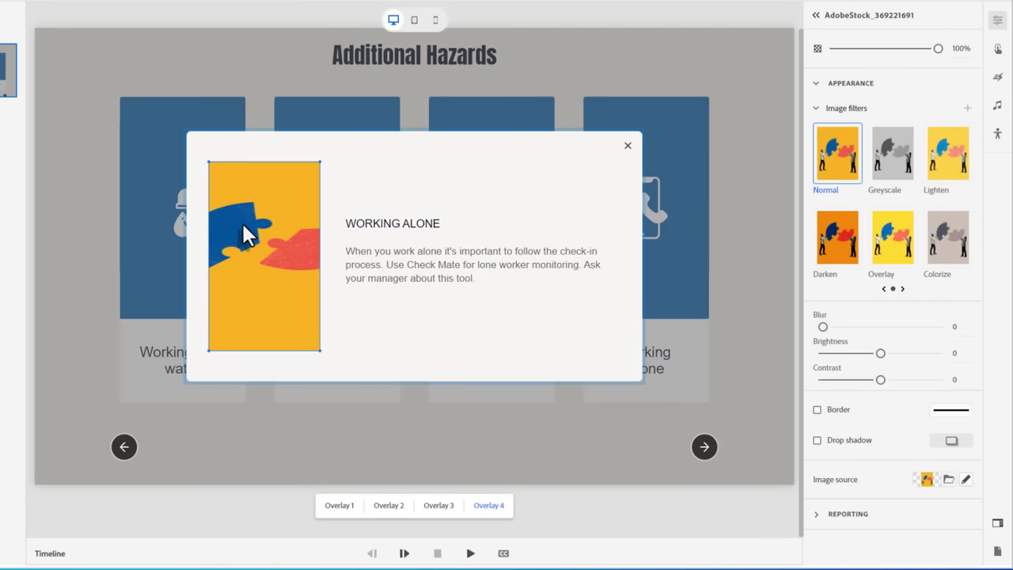
Trim both sides of the worker photo and save the crop
double_click(276, 266)
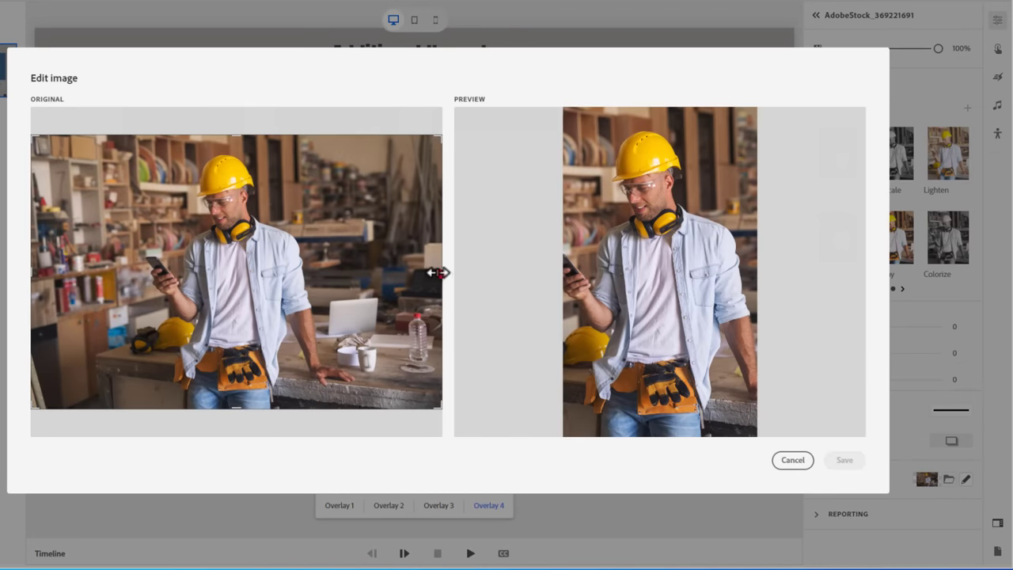
left_click_drag(437, 272, 336, 266)
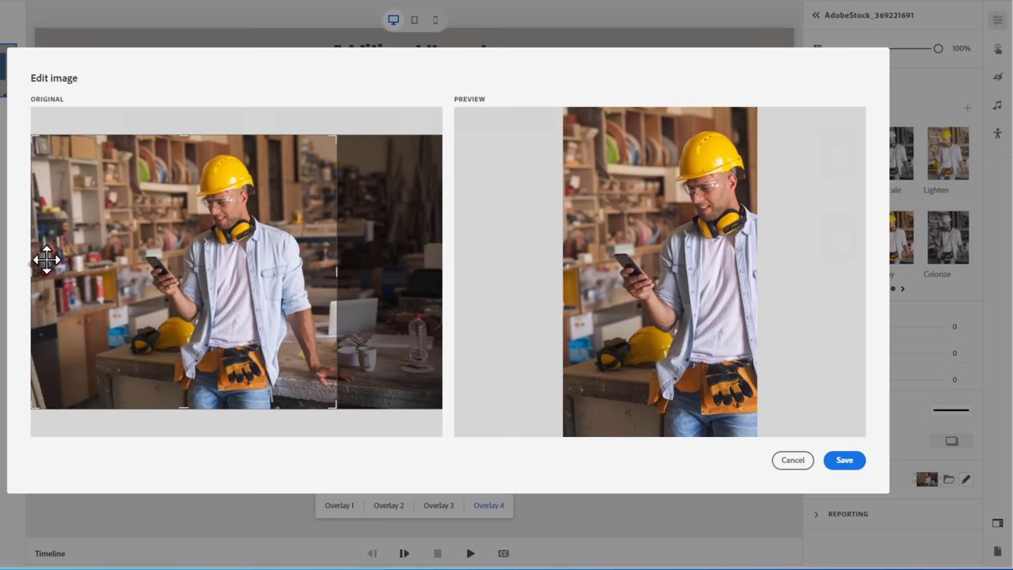
left_click_drag(28, 272, 86, 274)
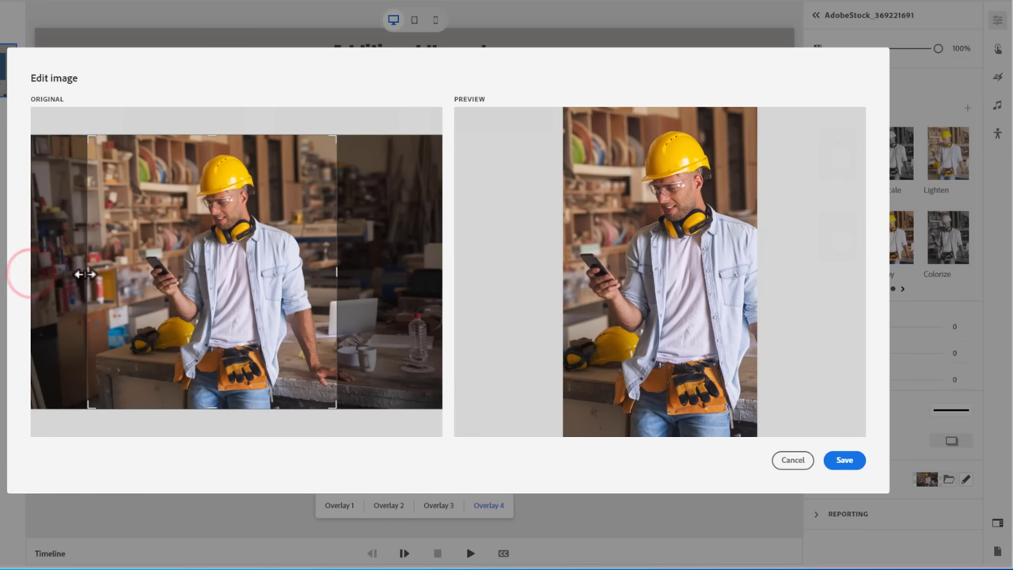
left_click(850, 465)
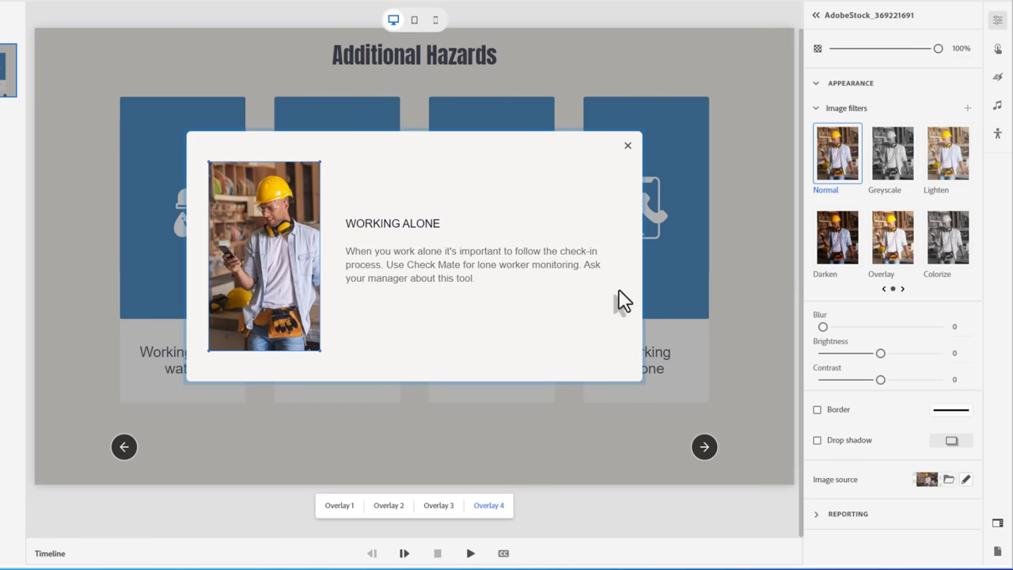
double_click(439, 265)
left_click(438, 261)
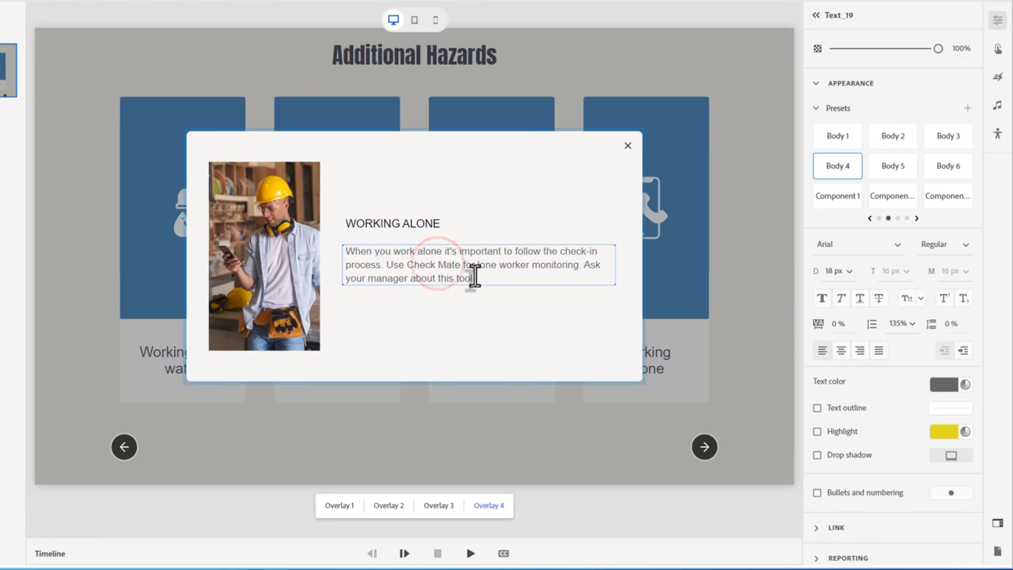
key("BackSpace")
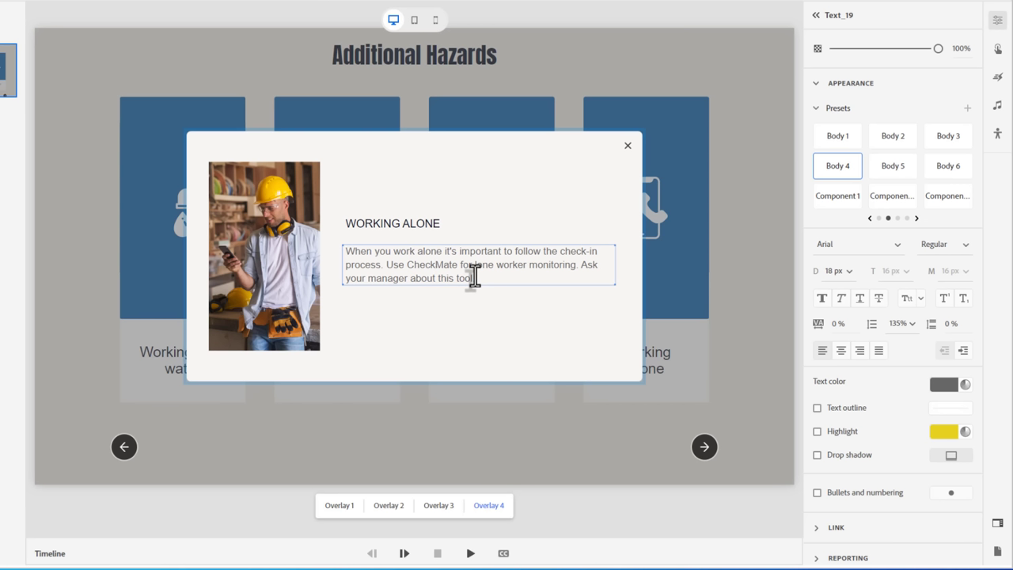
double_click(407, 265)
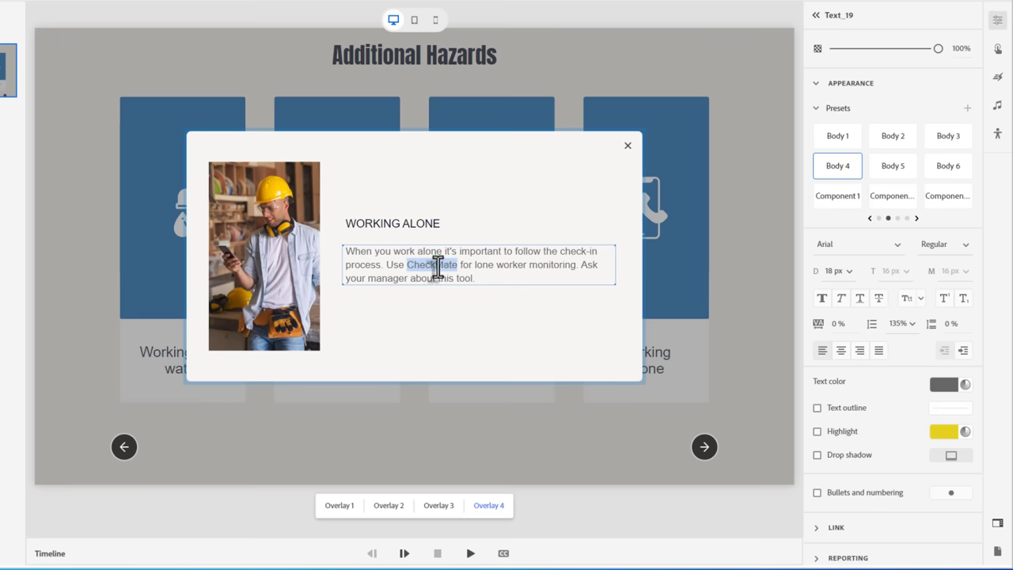
left_click(820, 529)
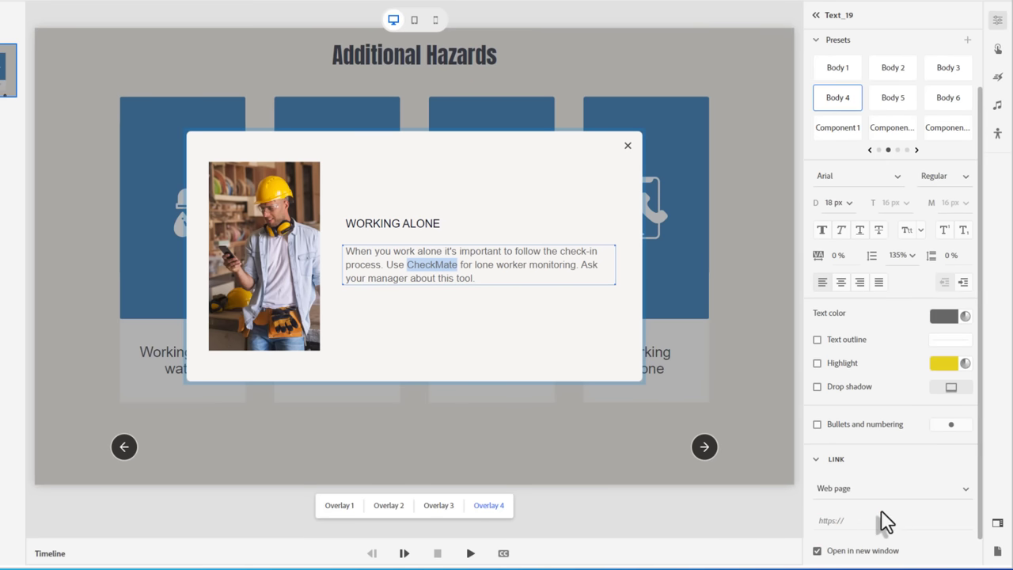
left_click(846, 521)
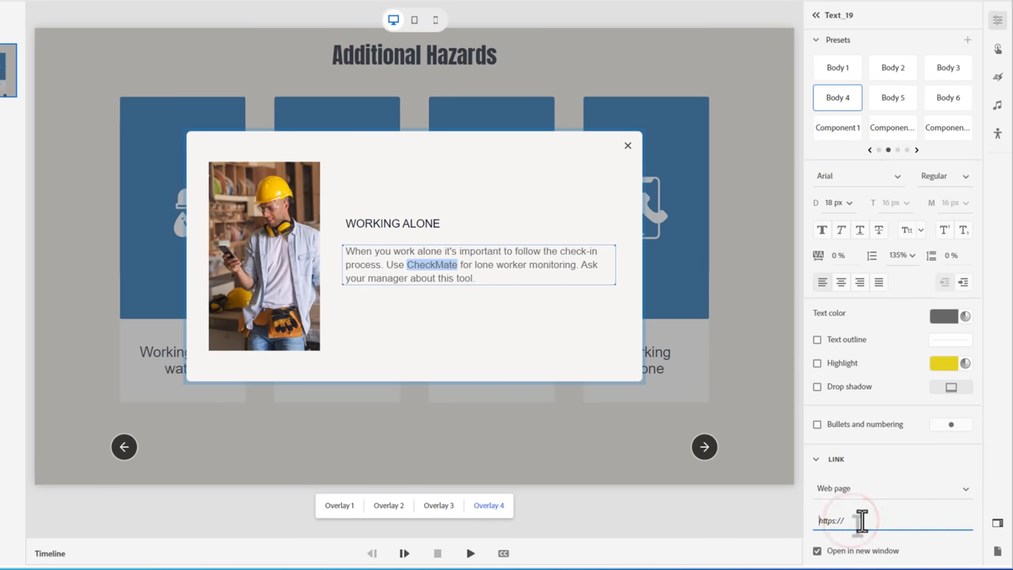
type("https://protectcheckmate.com/")
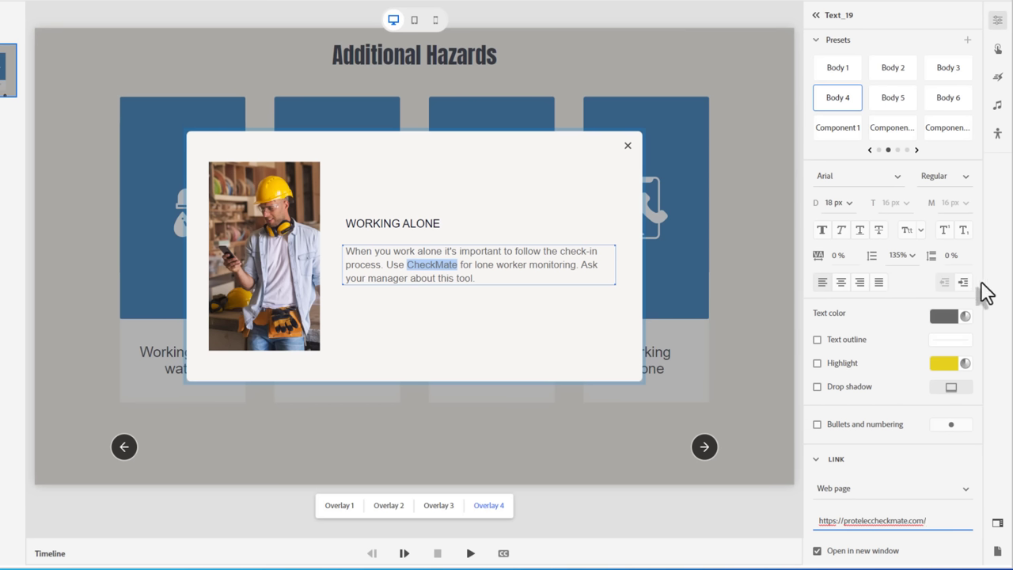
Underline CheckMate and colour it dark blue
left_click(861, 229)
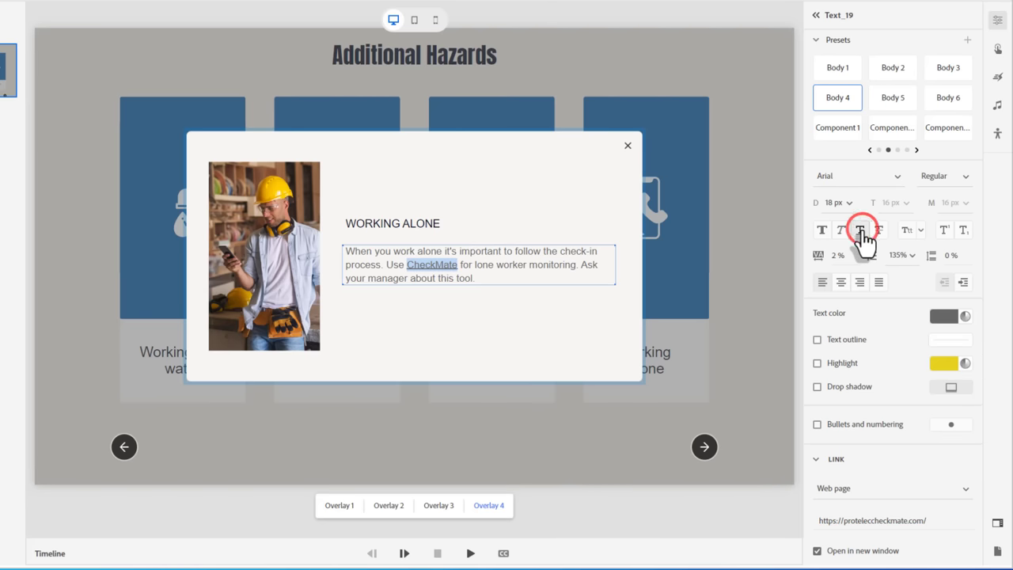
left_click(965, 317)
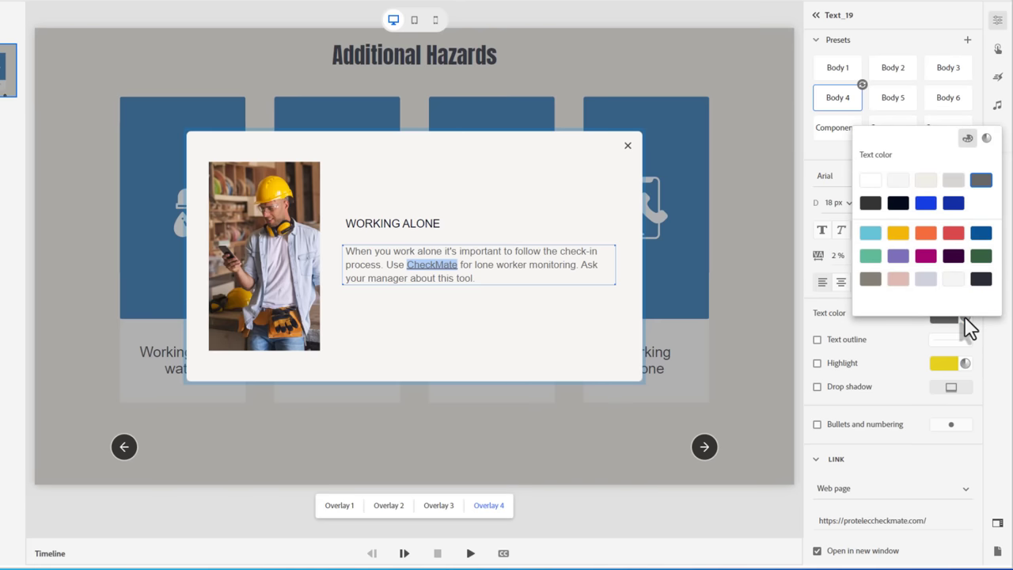
left_click(953, 204)
left_click(607, 211)
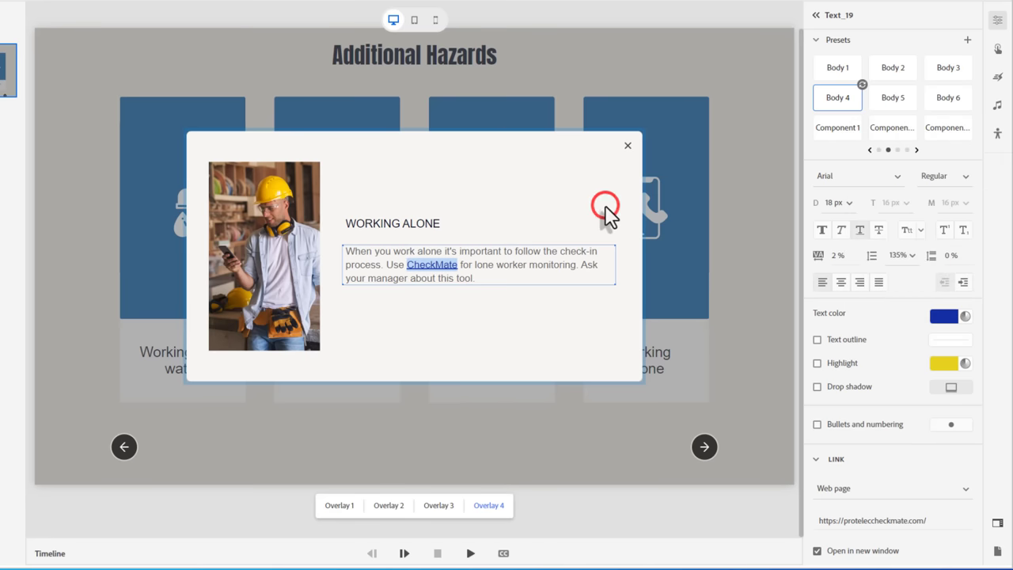
left_click(606, 211)
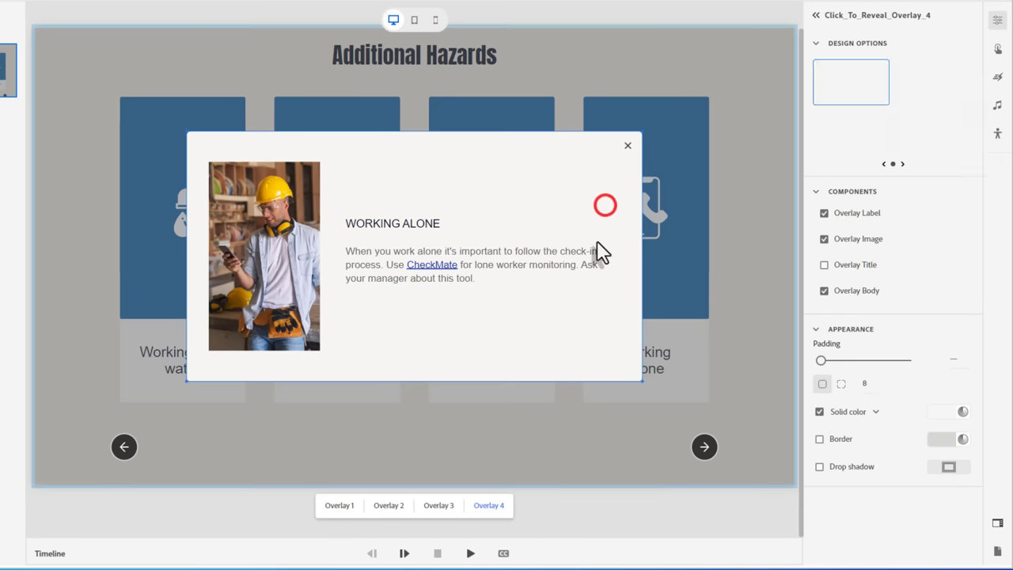
Close the Working Alone overlay to return to the four-card layout
left_click(628, 147)
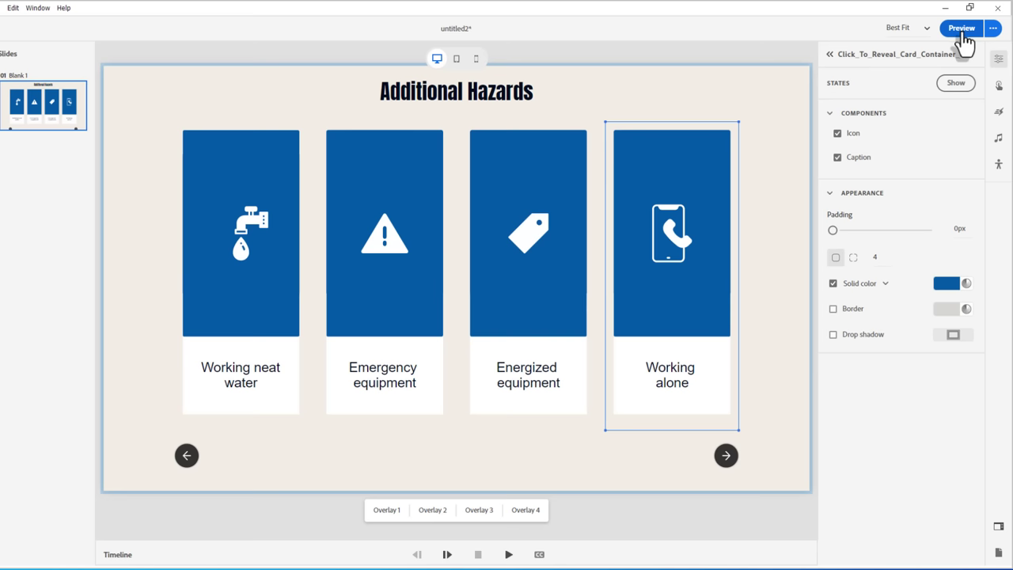
Generate a device preview from the extra publishing options, then dismiss its details
left_click(992, 28)
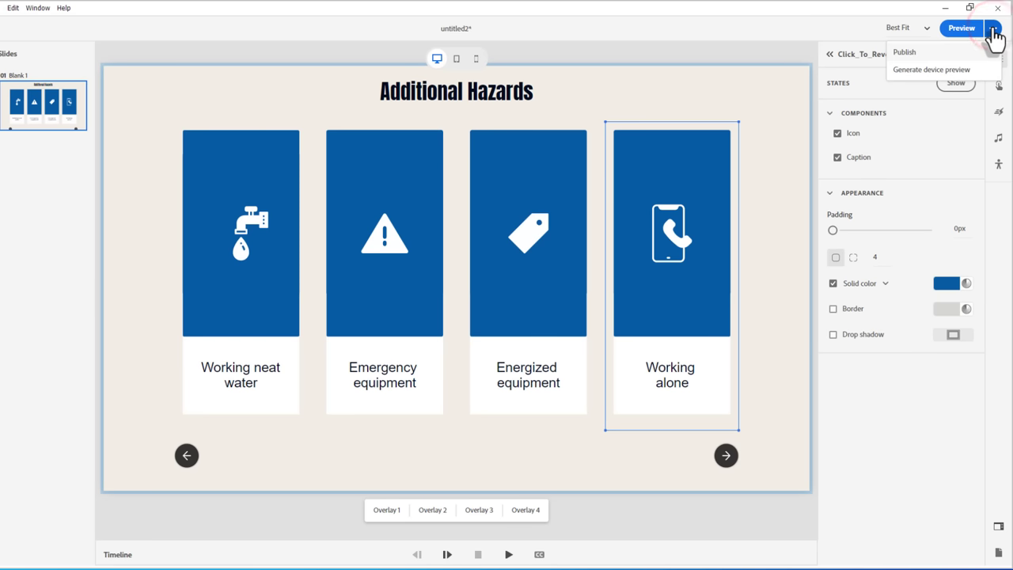
left_click(956, 79)
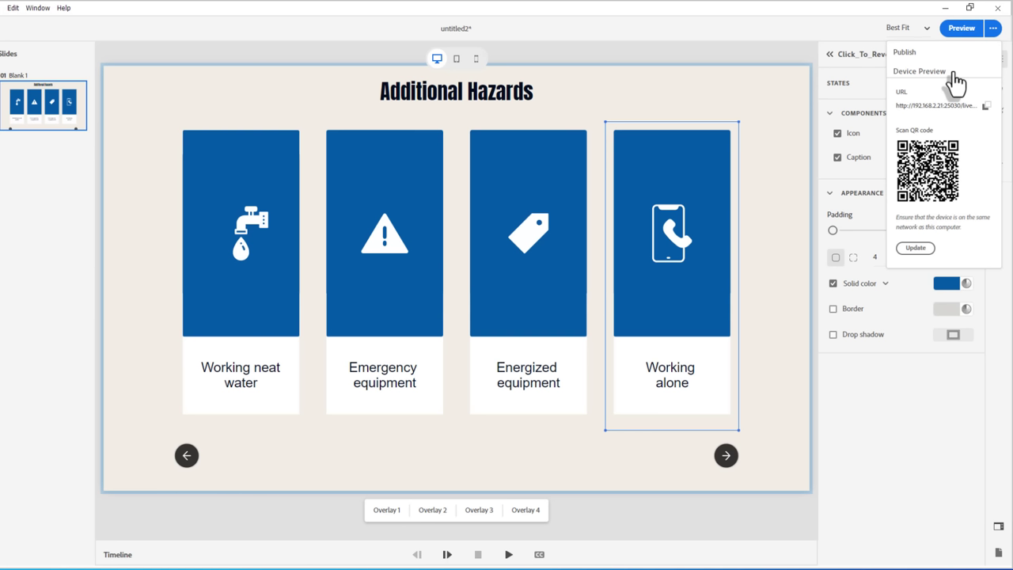
left_click(993, 28)
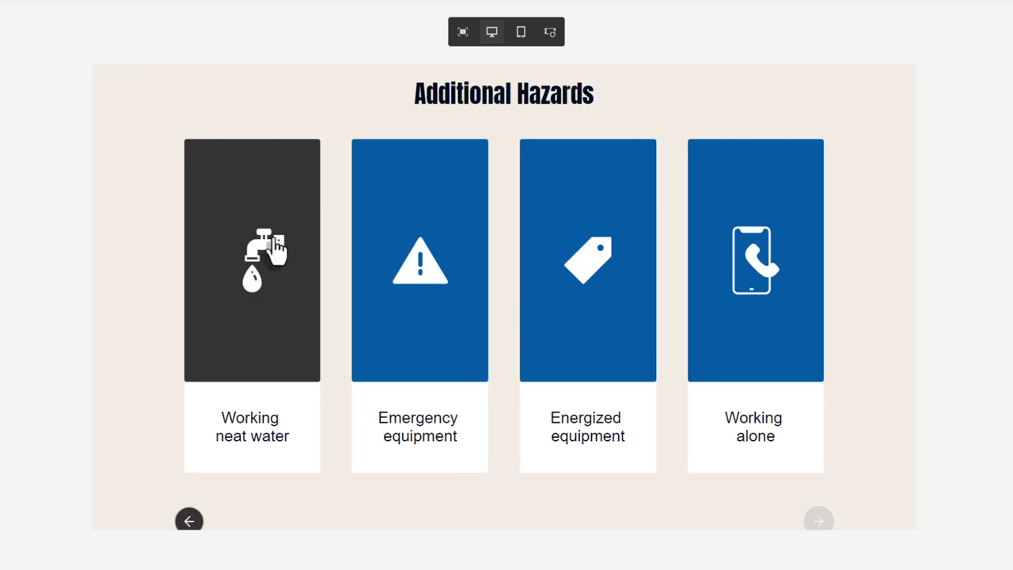
View and close the Working Around Water and Emergency Equipment hazard popups
left_click(254, 266)
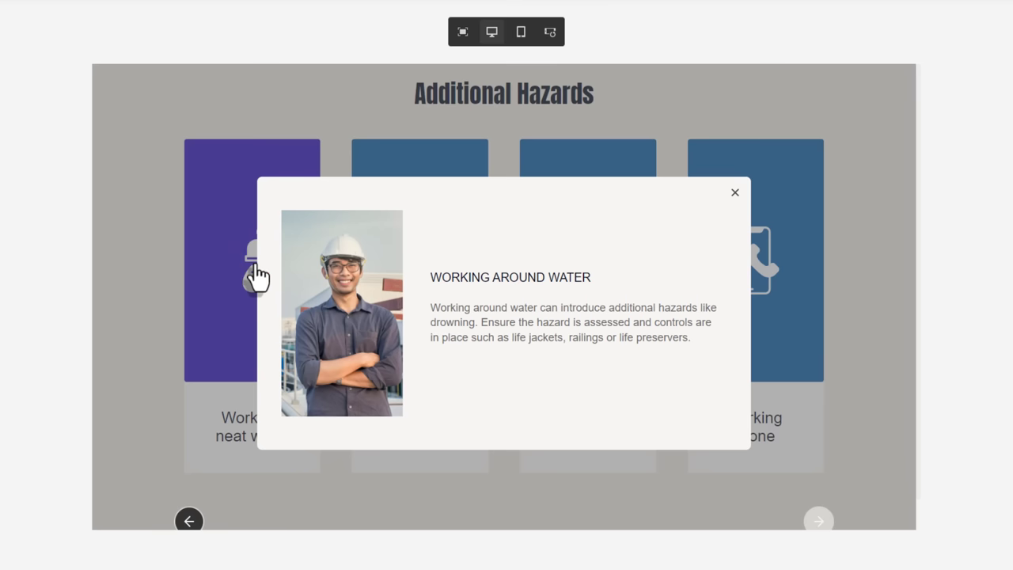
left_click(735, 195)
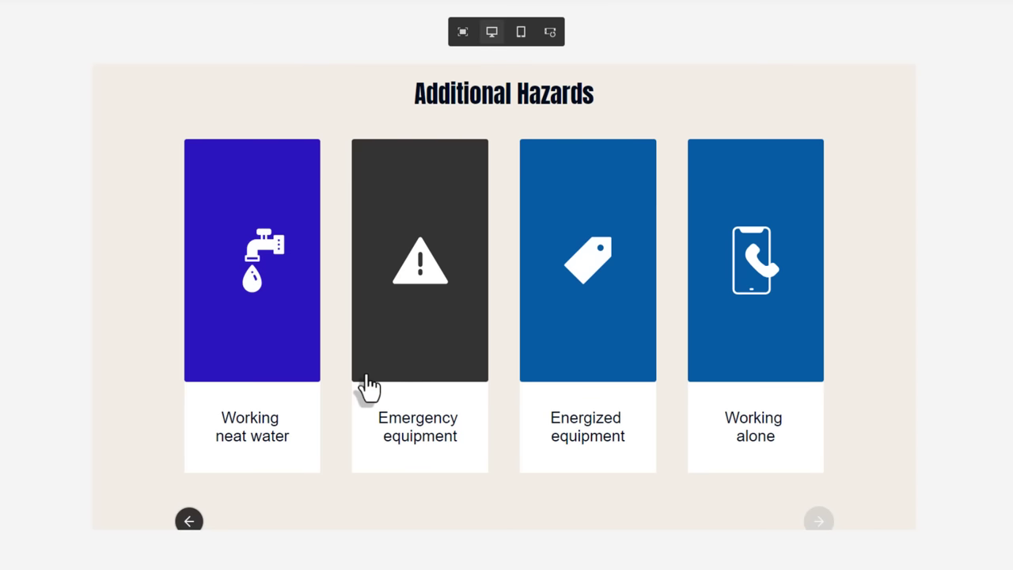
left_click(430, 271)
scroll(622, 325, "down", 1)
scroll(618, 315, "up", 1)
scroll(618, 315, "down", 1)
scroll(617, 315, "up", 1)
scroll(618, 315, "down", 1)
scroll(617, 314, "up", 1)
scroll(617, 315, "down", 1)
key("Escape")
View and close the Energized Equipment popup, then open the Working Alone popup
left_click(580, 288)
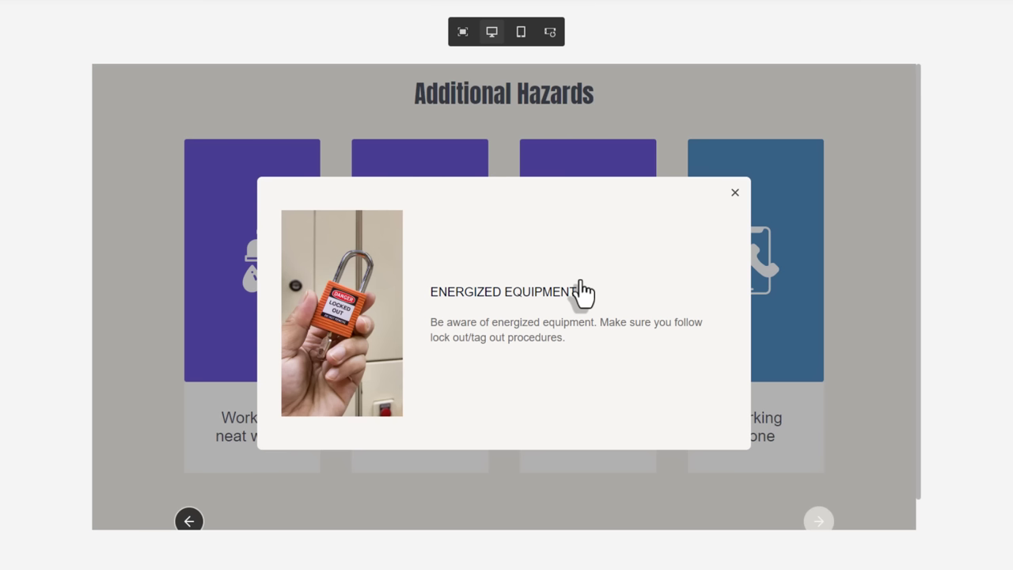
left_click(734, 193)
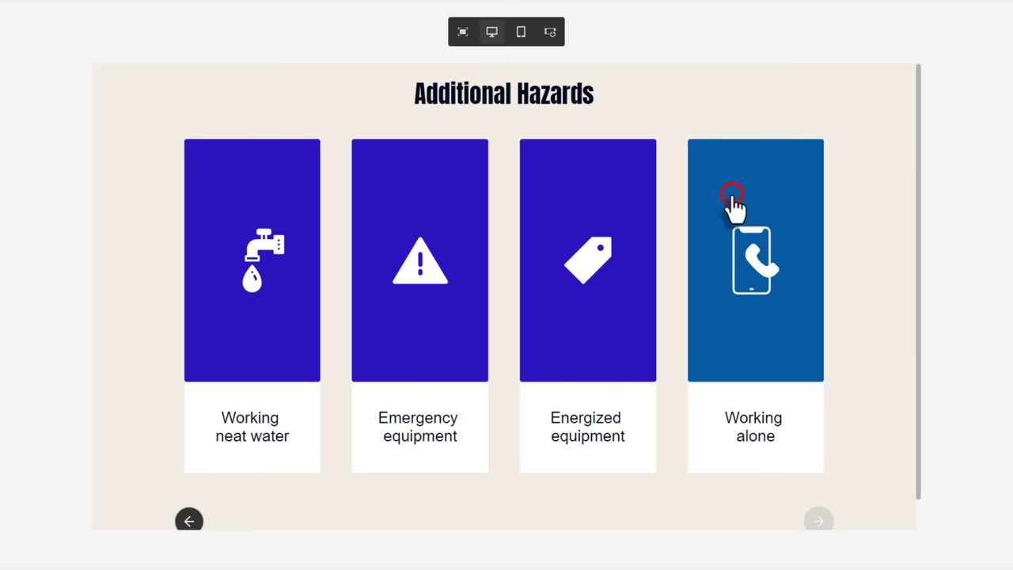
scroll(871, 443, "down", 1)
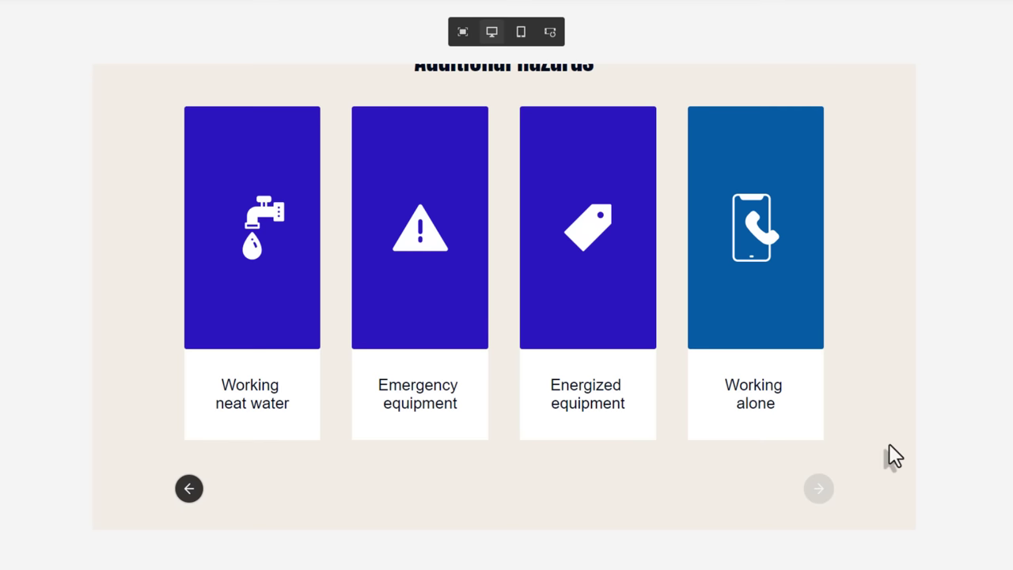
left_click(768, 227)
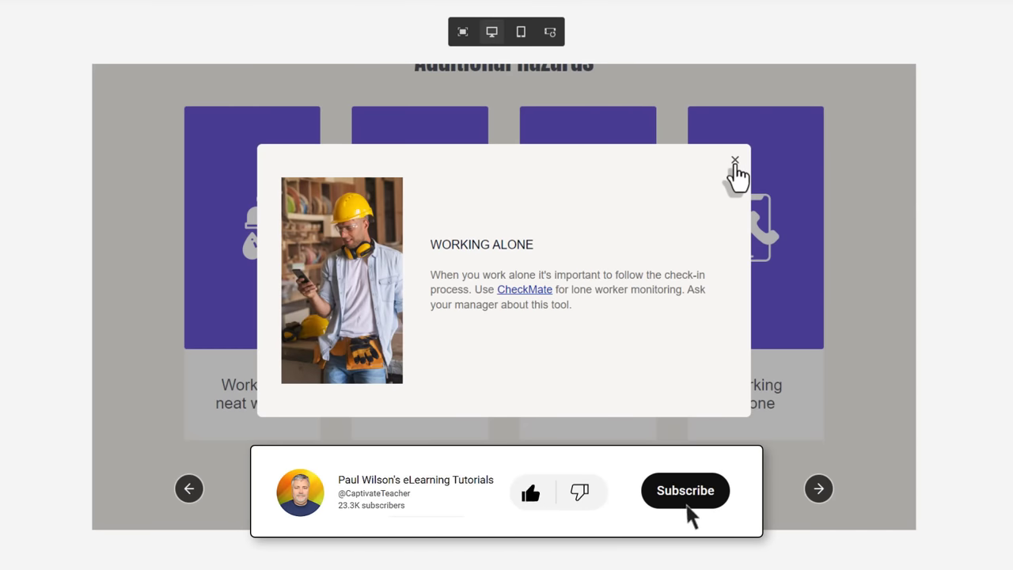
Close the Working Alone overlay to return to the four hazard cards
left_click(735, 162)
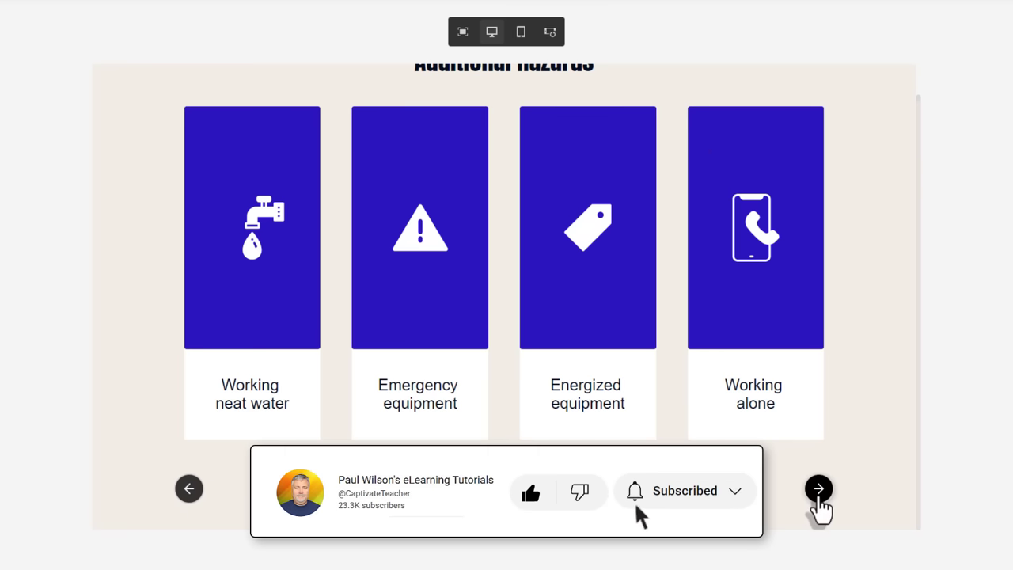